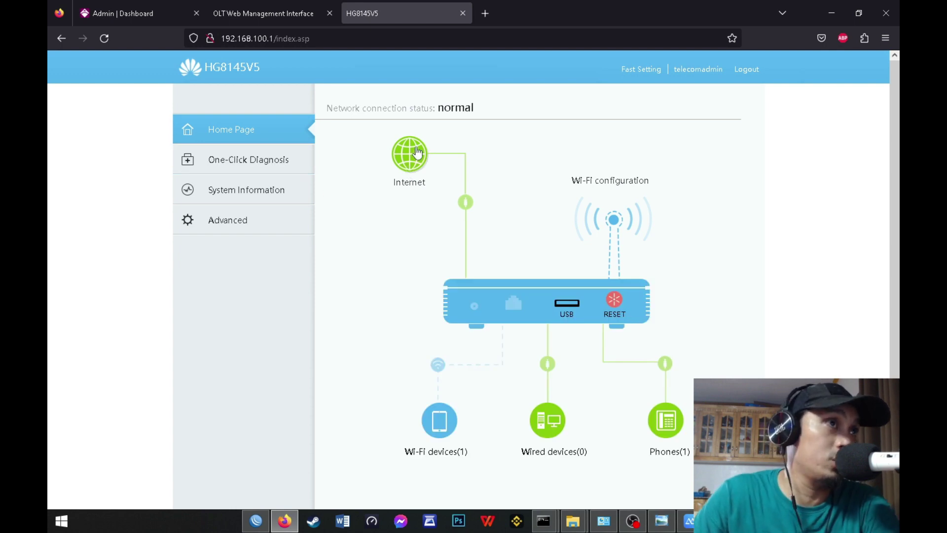
Open the advanced WAN configuration and review the settings of the 1_INTERNET_R_VID_ connection.
{"action": "left_click", "coordinate": [231, 220]}
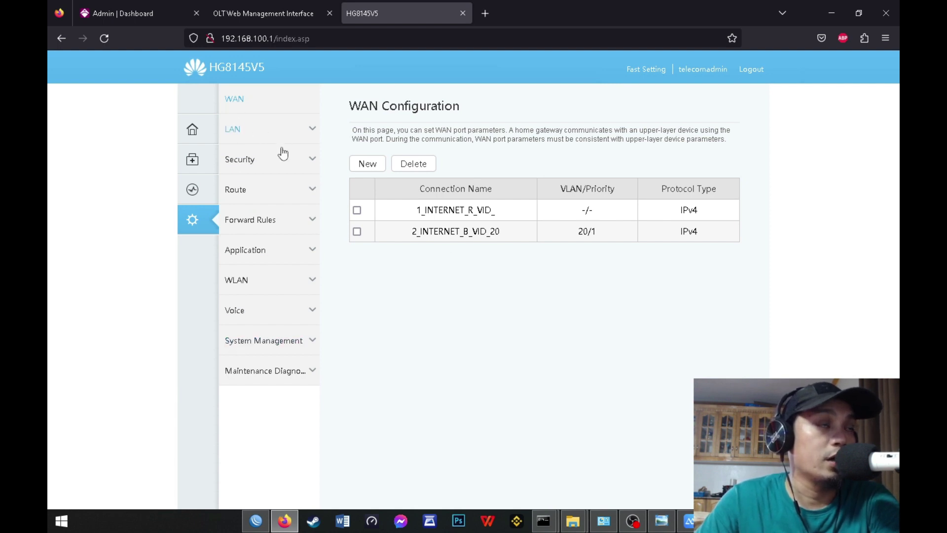
{"action": "left_click", "coordinate": [233, 91]}
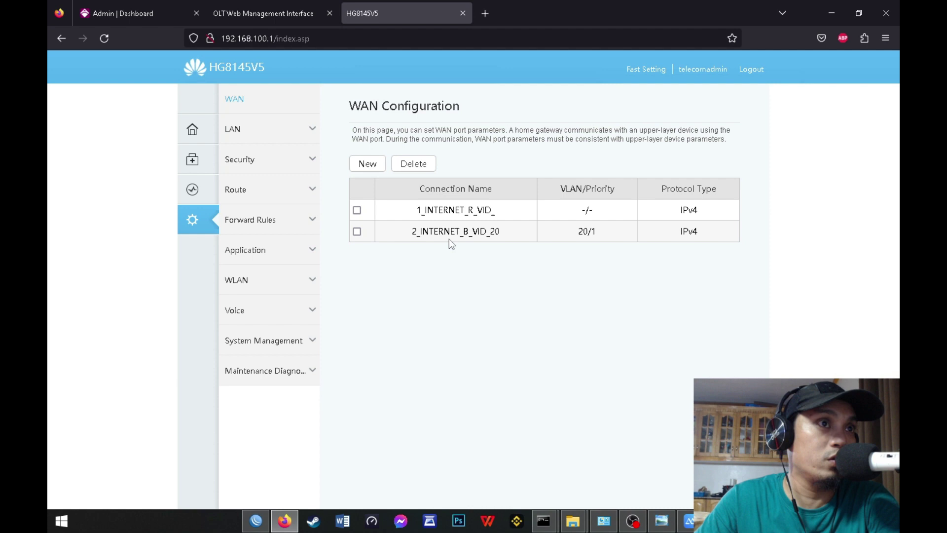
{"action": "left_click", "coordinate": [450, 210]}
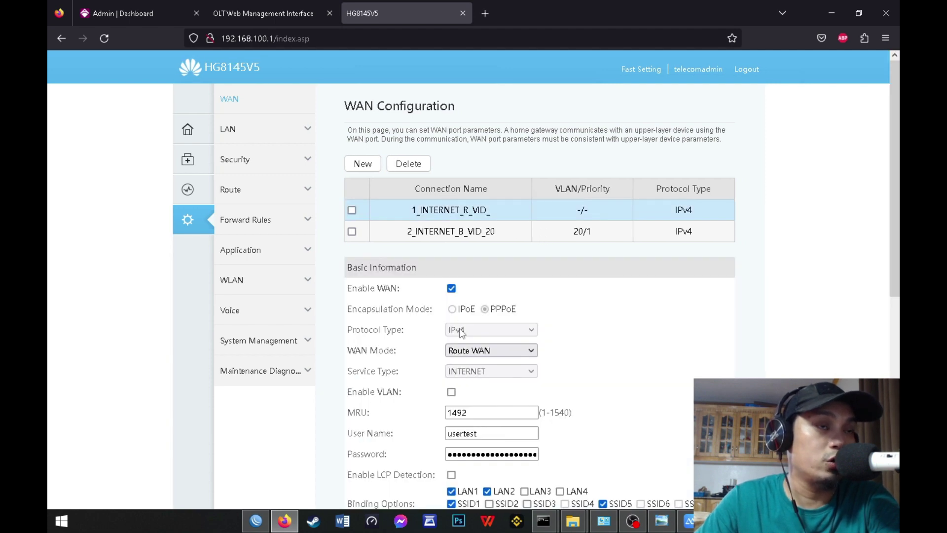
{"action": "scroll", "coordinate": [459, 332], "scroll_direction": "down", "scroll_amount": 3}
{"action": "scroll", "coordinate": [466, 390], "scroll_direction": "up", "scroll_amount": 3}
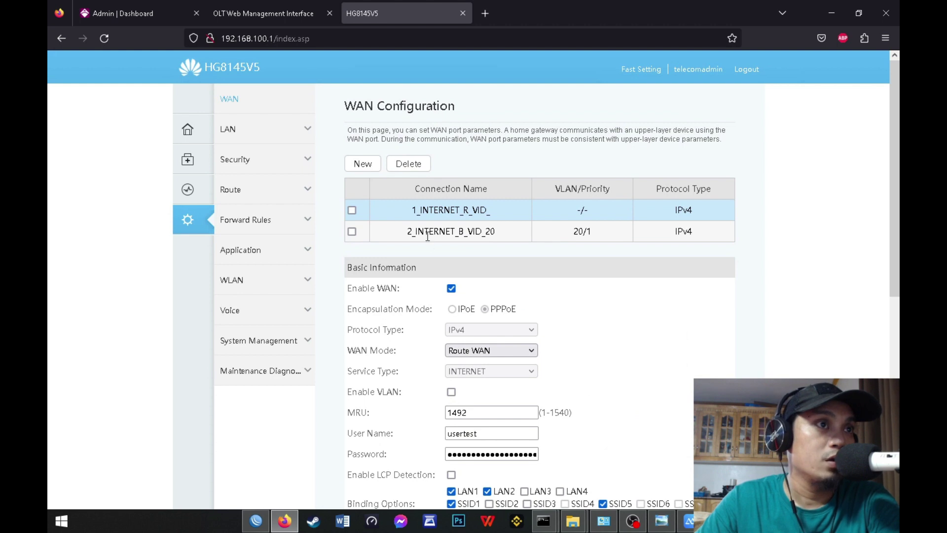
Compare the 2_INTERNET_B_VID_20 connection's bridge, VLAN and binding settings with those of 1_INTERNET_R_VID_.
{"action": "left_click", "coordinate": [433, 230]}
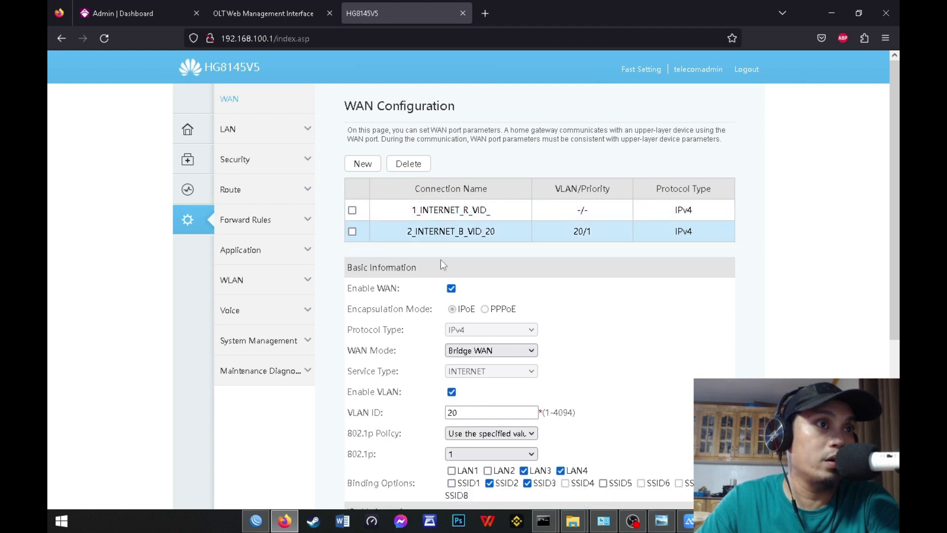
{"action": "scroll", "coordinate": [471, 374], "scroll_direction": "down", "scroll_amount": 1}
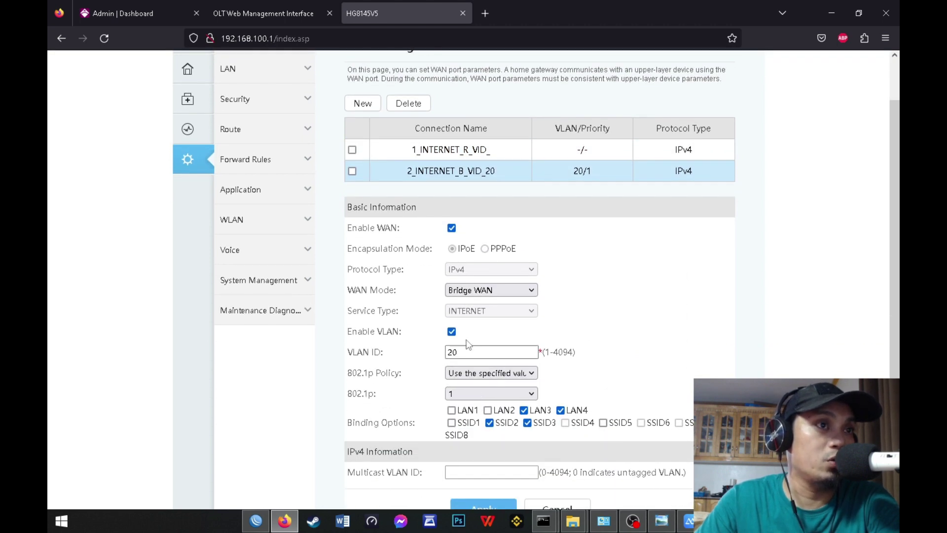
{"action": "scroll", "coordinate": [433, 323], "scroll_direction": "up", "scroll_amount": 1}
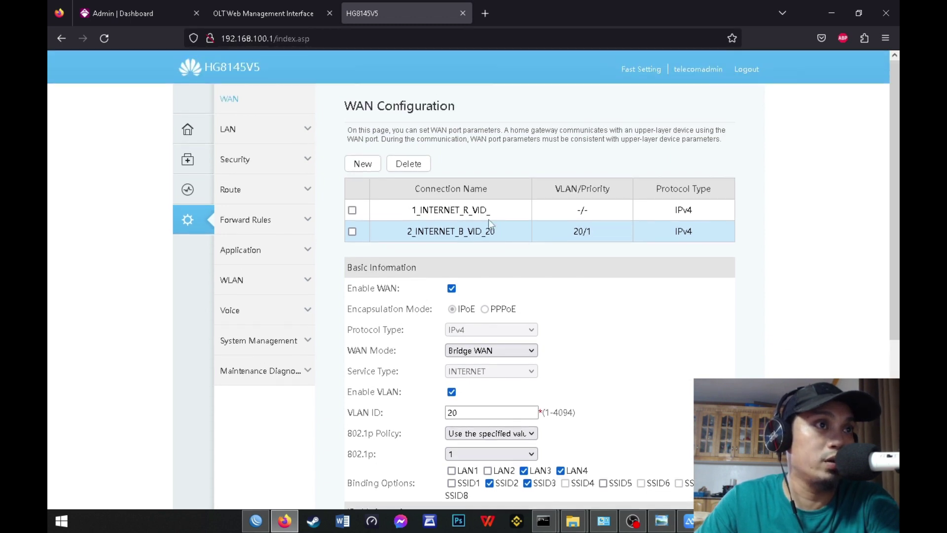
{"action": "left_click", "coordinate": [453, 212]}
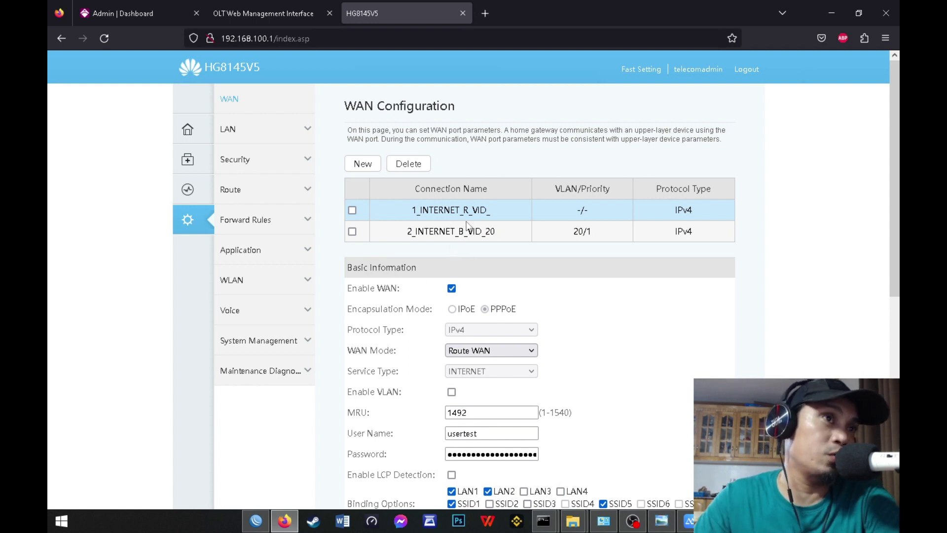
{"action": "left_click", "coordinate": [393, 238]}
{"action": "left_click", "coordinate": [418, 213]}
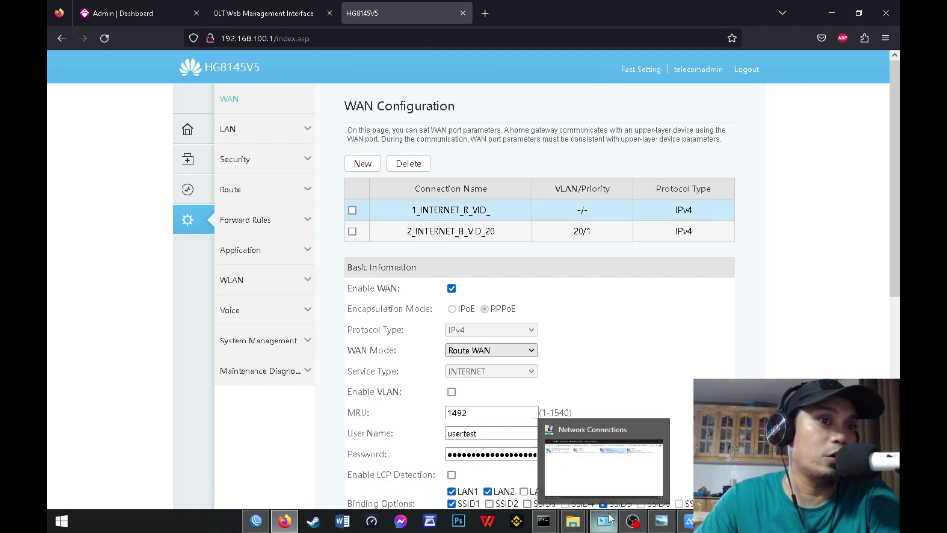
Check the Huawei 5V5 in the Windows Photo Viewer block diagram, and return to Firefox to the route WAN's PPPoE user name.
{"action": "left_click", "coordinate": [662, 521]}
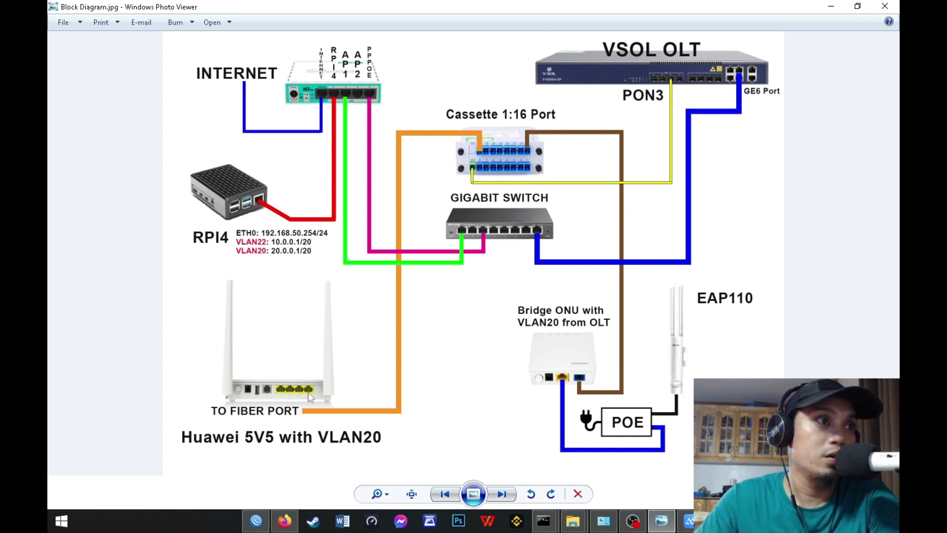
{"action": "left_click", "coordinate": [312, 485]}
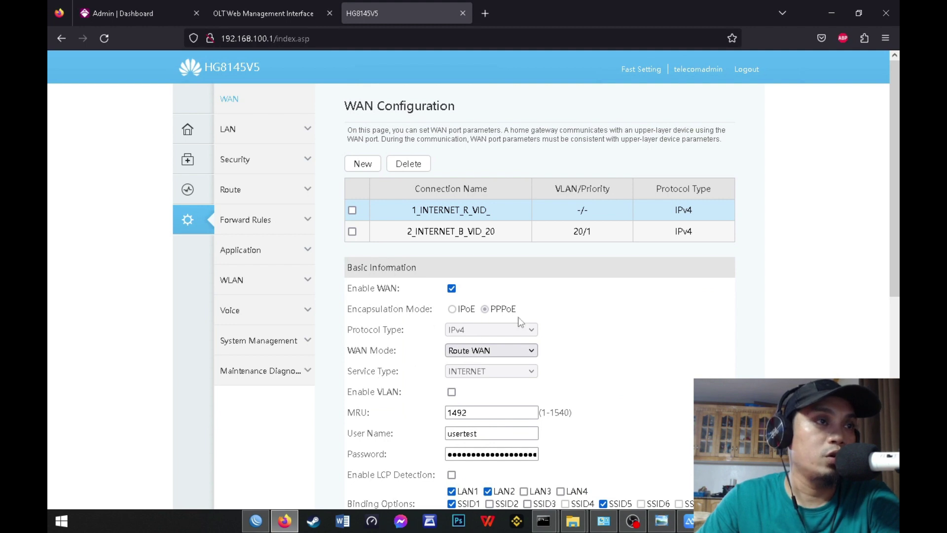
{"action": "scroll", "coordinate": [441, 329], "scroll_direction": "down", "scroll_amount": 1}
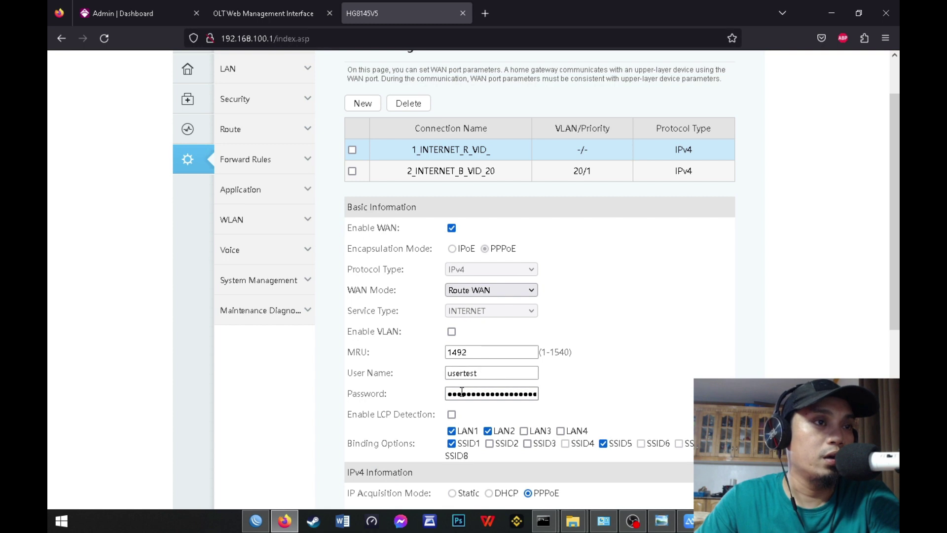
{"action": "left_click", "coordinate": [485, 374]}
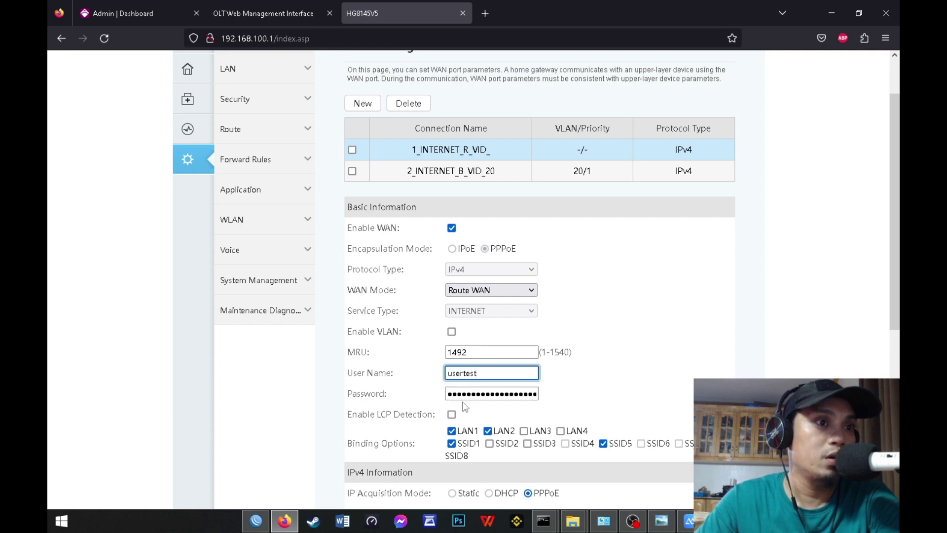
Switch to WinBox, list the active PPP connections sorted by name, and select the usertest session.
{"action": "mouse_move", "coordinate": [255, 521]}
{"action": "left_click", "coordinate": [269, 443]}
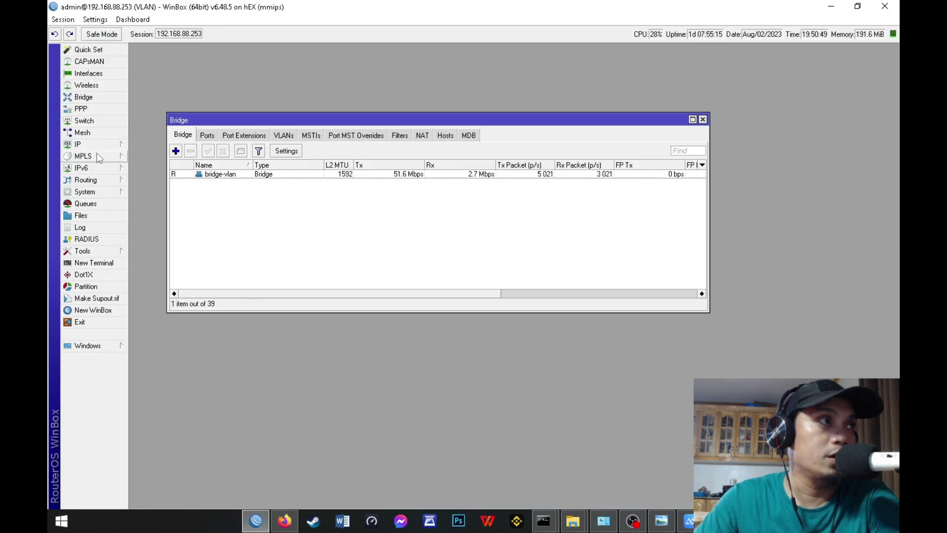
{"action": "left_click", "coordinate": [81, 109]}
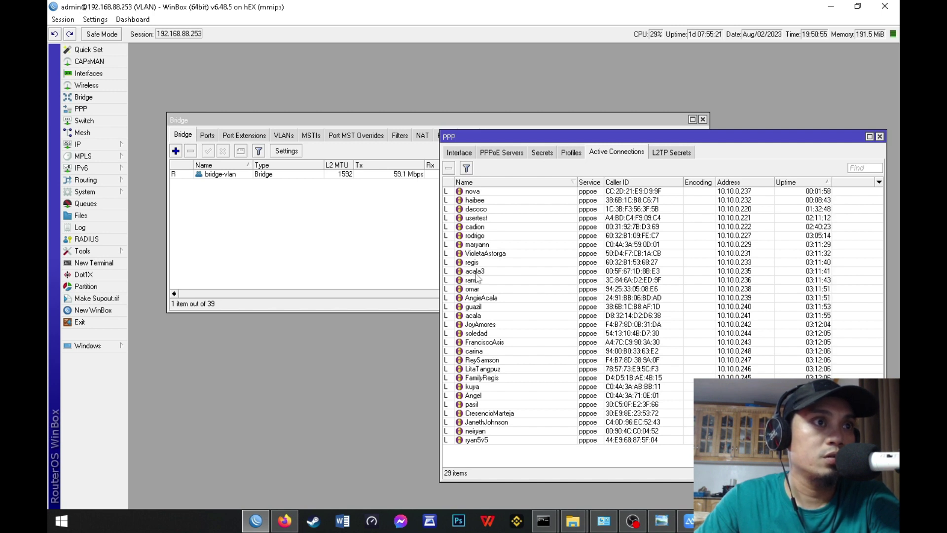
{"action": "left_click", "coordinate": [492, 184]}
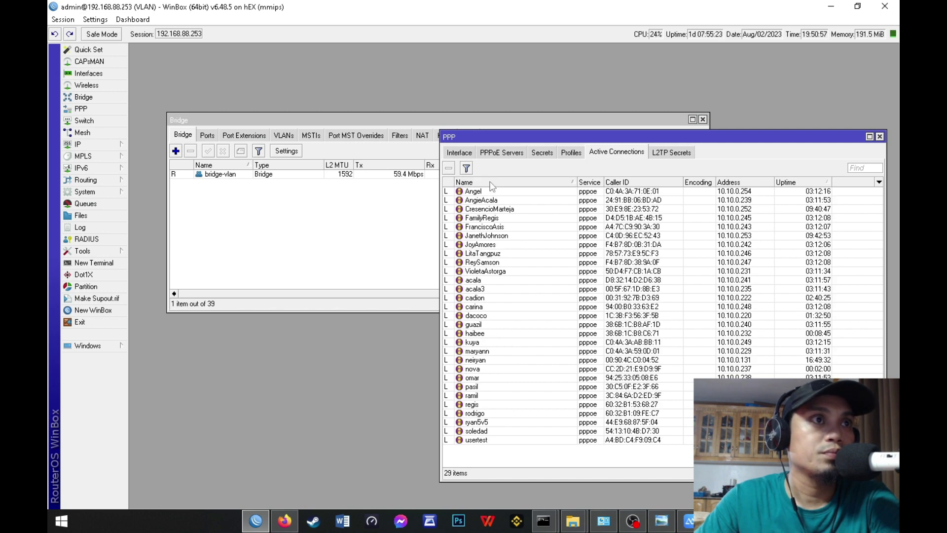
{"action": "left_click", "coordinate": [477, 439]}
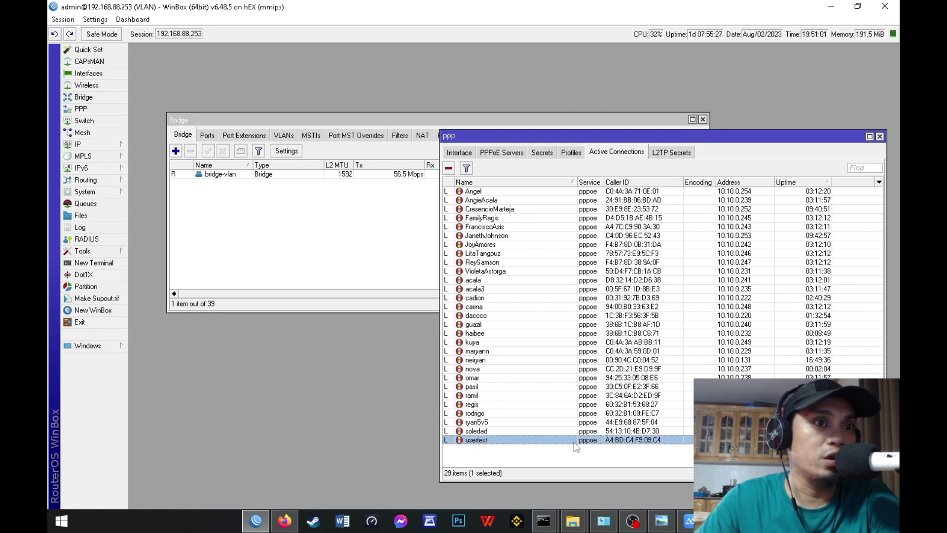
Return to Firefox and examine the route WAN's PPPoE credentials, binding options and IPv4 settings.
{"action": "mouse_move", "coordinate": [274, 527]}
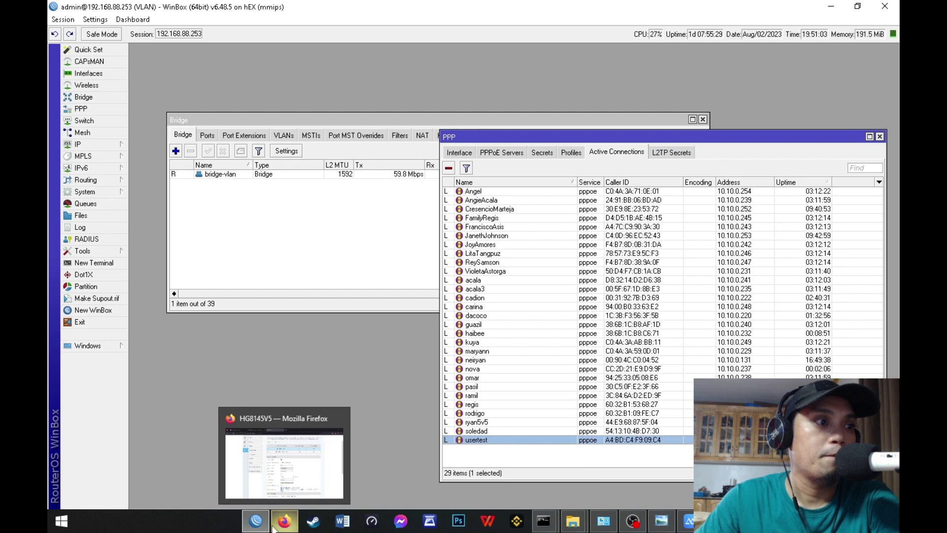
{"action": "left_click", "coordinate": [300, 471]}
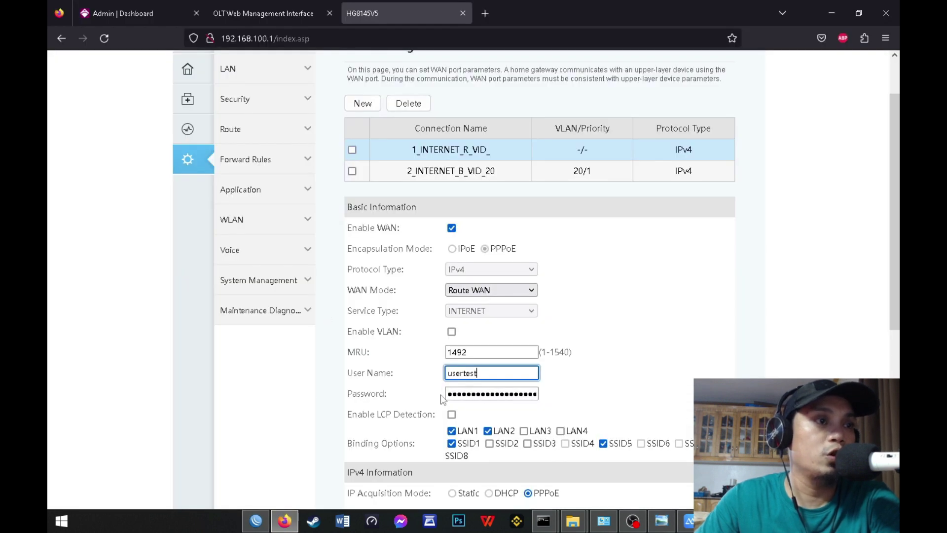
{"action": "scroll", "coordinate": [510, 396], "scroll_direction": "down", "scroll_amount": 5}
{"action": "scroll", "coordinate": [432, 206], "scroll_direction": "up", "scroll_amount": 3}
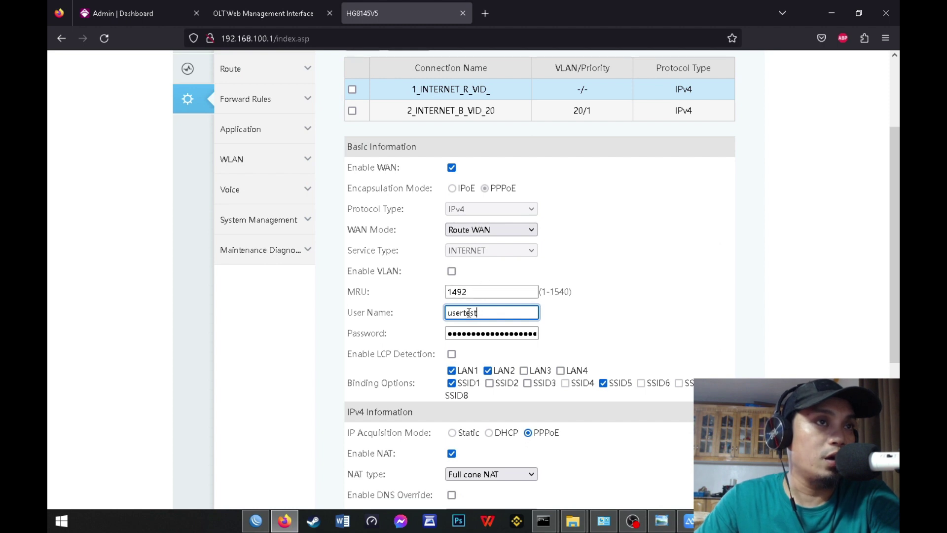
{"action": "scroll", "coordinate": [529, 316], "scroll_direction": "up", "scroll_amount": 1}
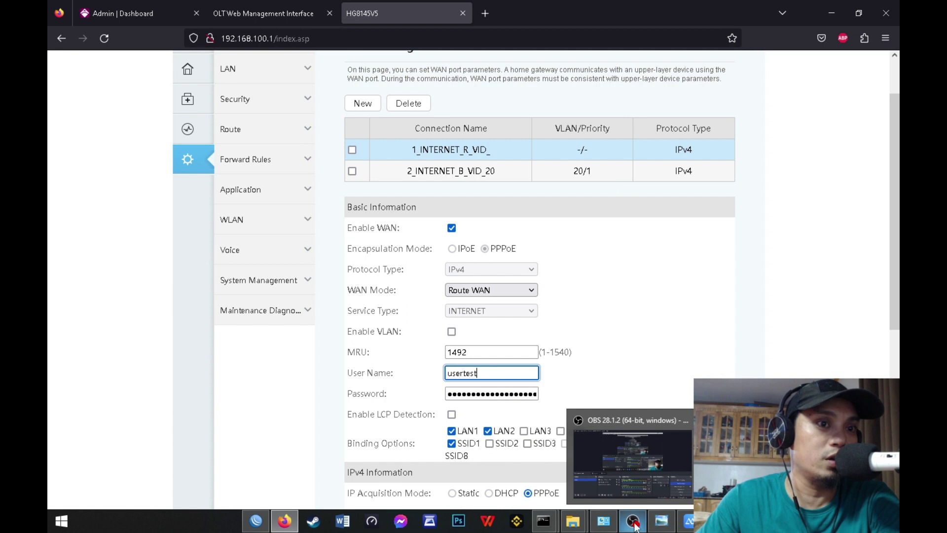
Compare the Huawei 5V5's LAN ports in the block diagram with the route WAN's LAN and SSID binding options in Firefox.
{"action": "left_click", "coordinate": [662, 521]}
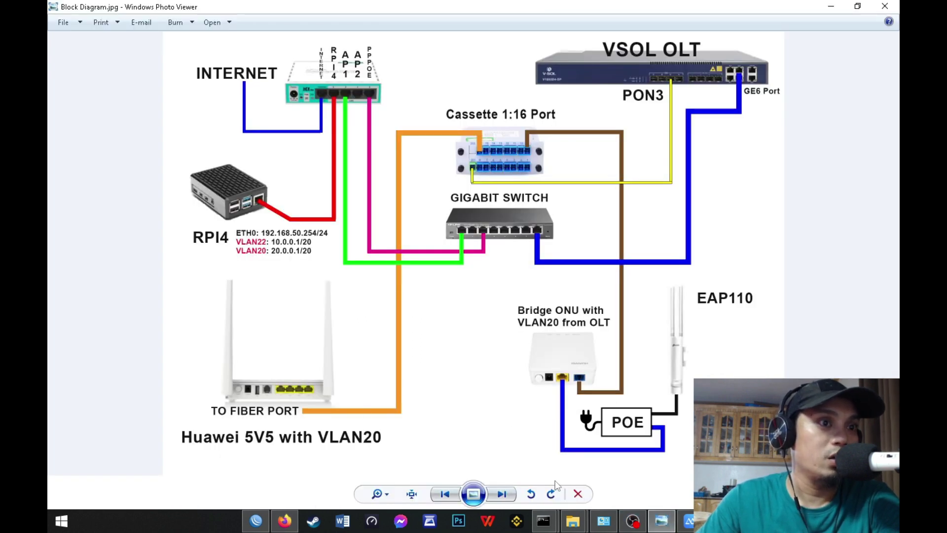
{"action": "mouse_move", "coordinate": [284, 521]}
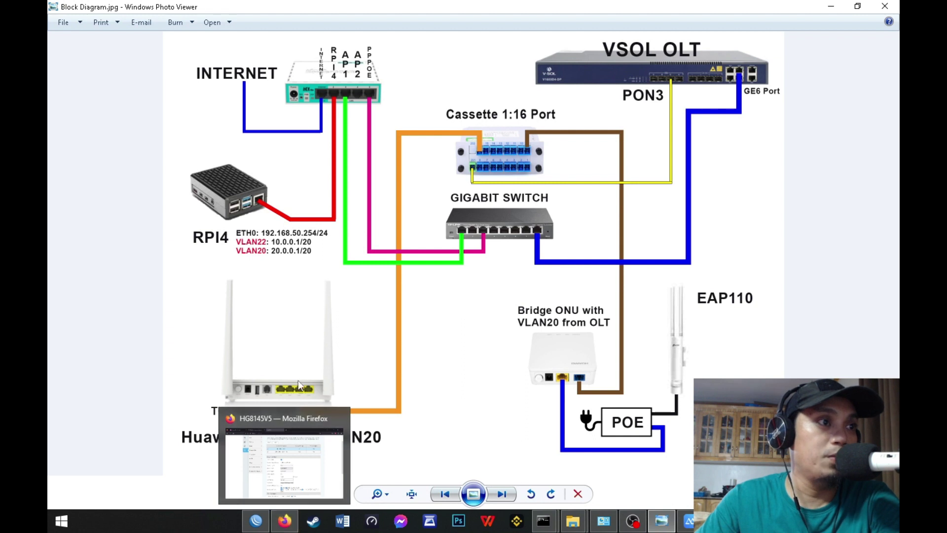
{"action": "left_click", "coordinate": [296, 459]}
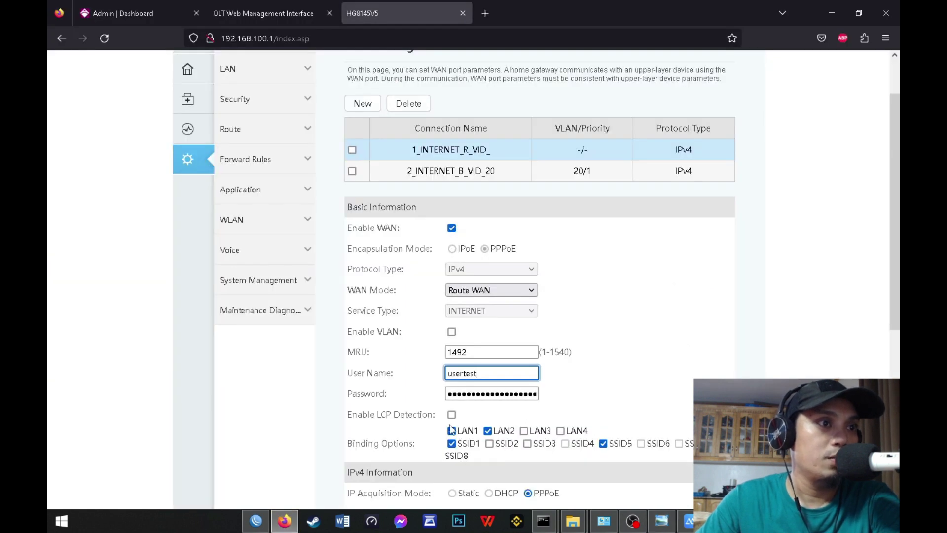
{"action": "scroll", "coordinate": [451, 427], "scroll_direction": "down", "scroll_amount": 1}
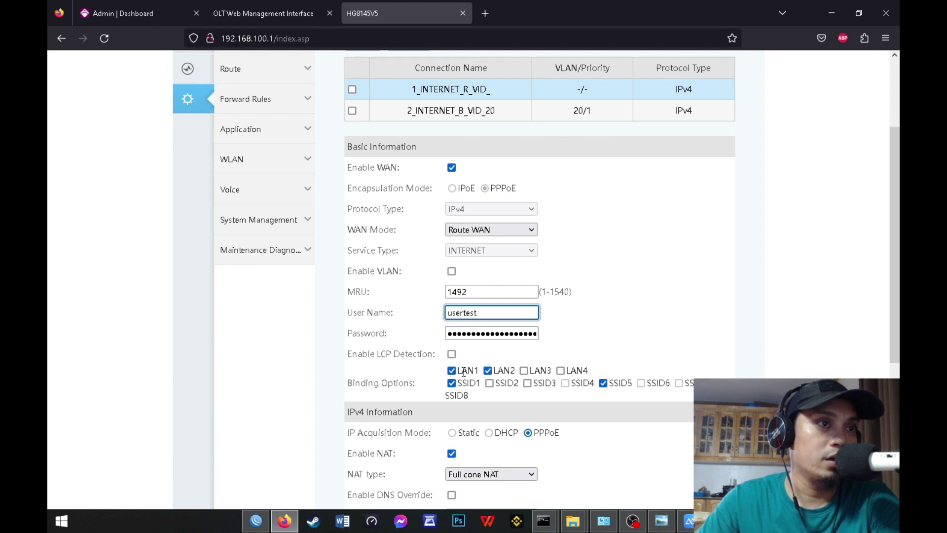
{"action": "scroll", "coordinate": [444, 370], "scroll_direction": "up", "scroll_amount": 2}
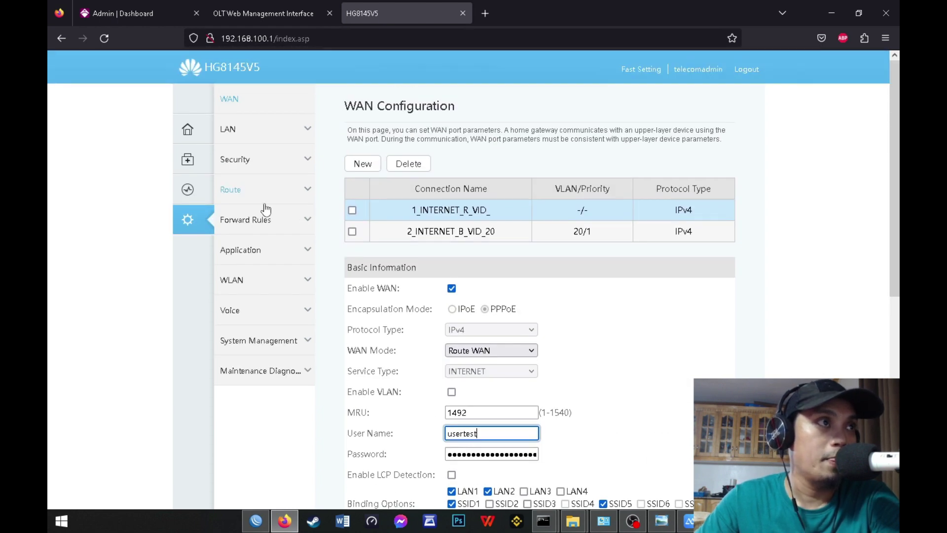
Open the LAN Layer 2/3 port configuration, decline saving the login, and apply LAN1 to LAN4 as Layer 3 ports.
{"action": "left_click", "coordinate": [251, 129]}
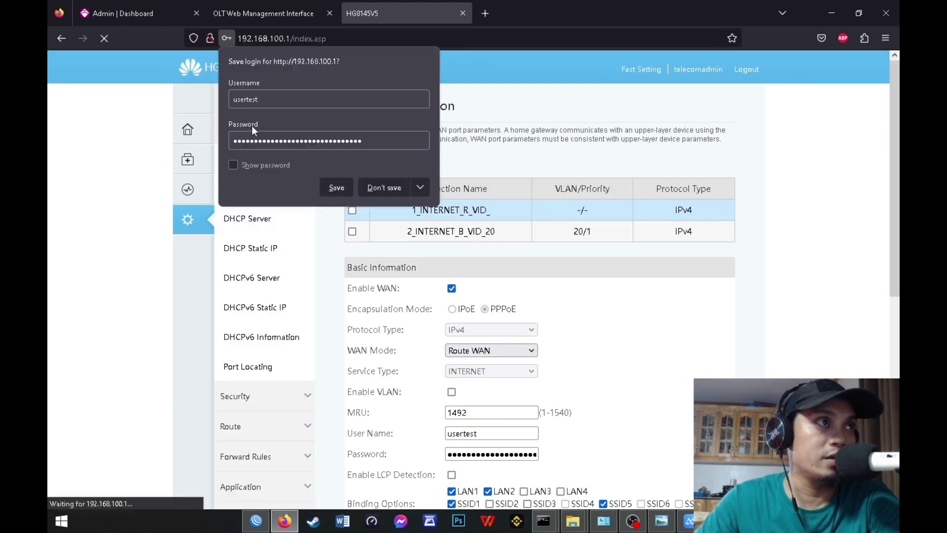
{"action": "left_click", "coordinate": [393, 195]}
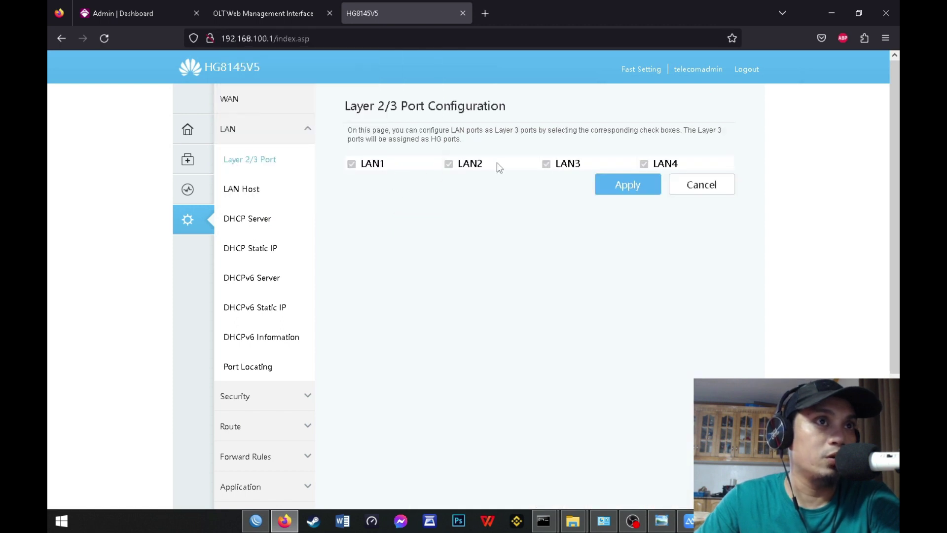
{"action": "left_click", "coordinate": [621, 193]}
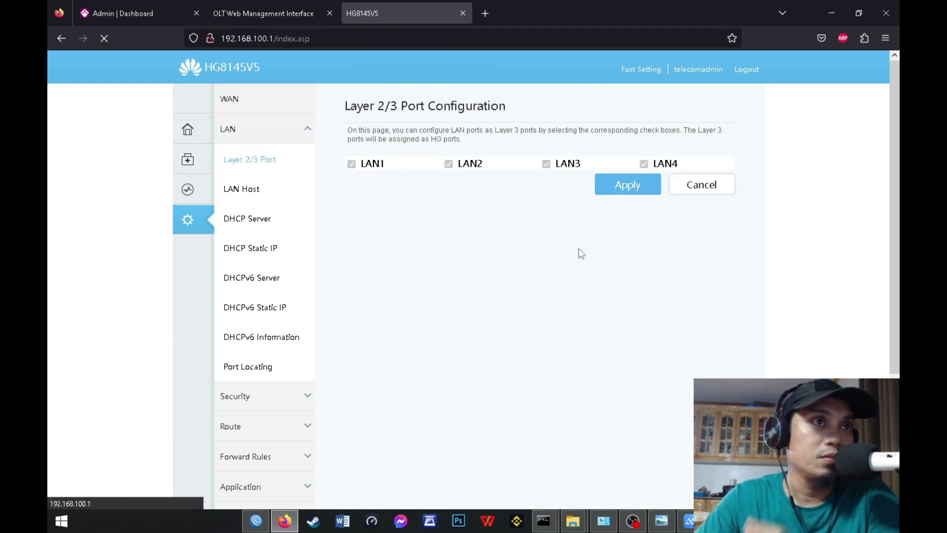
Open the LAN host configuration and apply it with its existing primary IP address and subnet mask.
{"action": "left_click", "coordinate": [254, 195]}
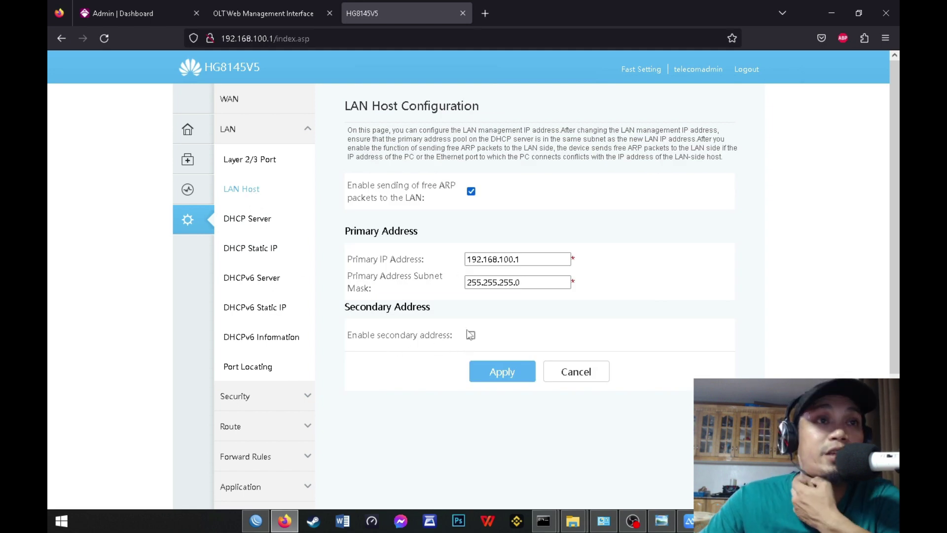
{"action": "left_click", "coordinate": [533, 262]}
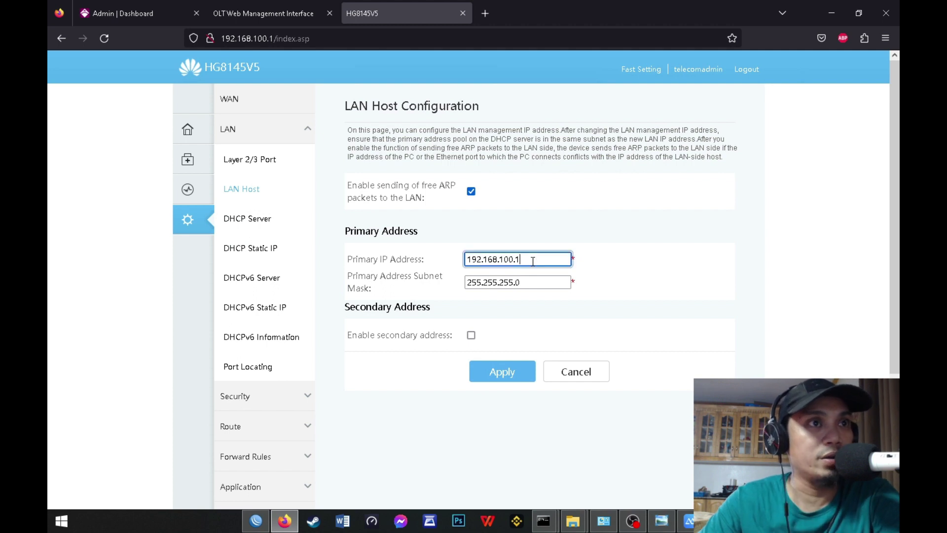
{"action": "key", "text": "Tab"}
{"action": "key", "text": "Return"}
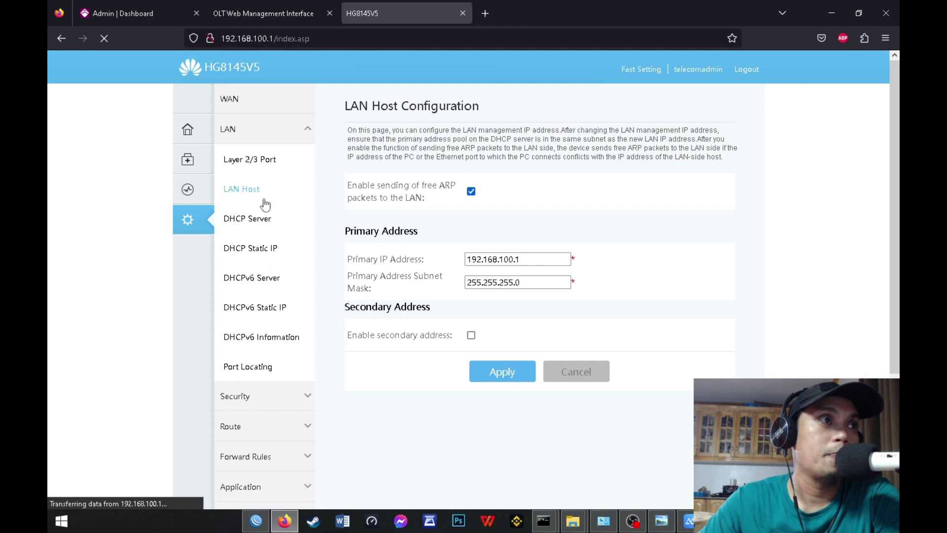
Check the LAN DHCP server's primary address pool and reopen the 1_INTERNET_R_VID_ connection in the WAN configuration.
{"action": "left_click", "coordinate": [261, 227]}
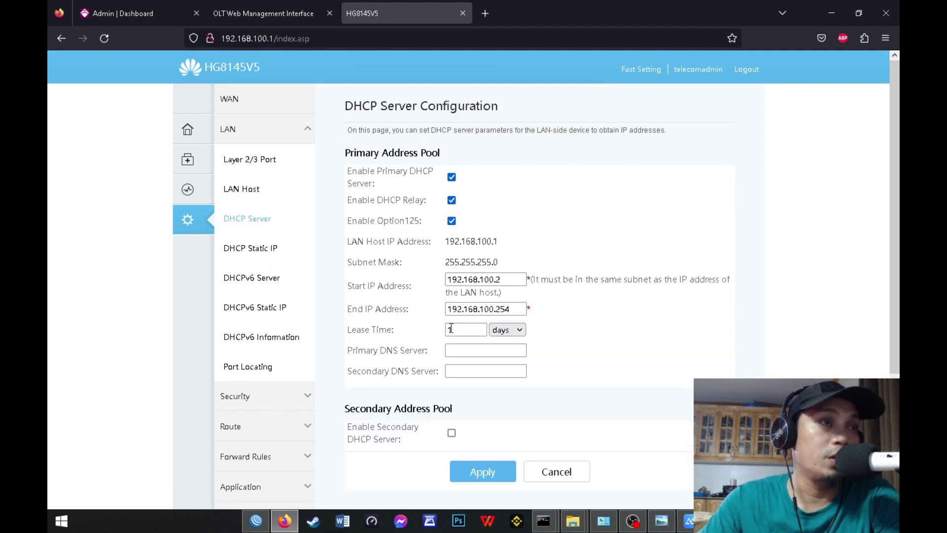
{"action": "left_click", "coordinate": [239, 100]}
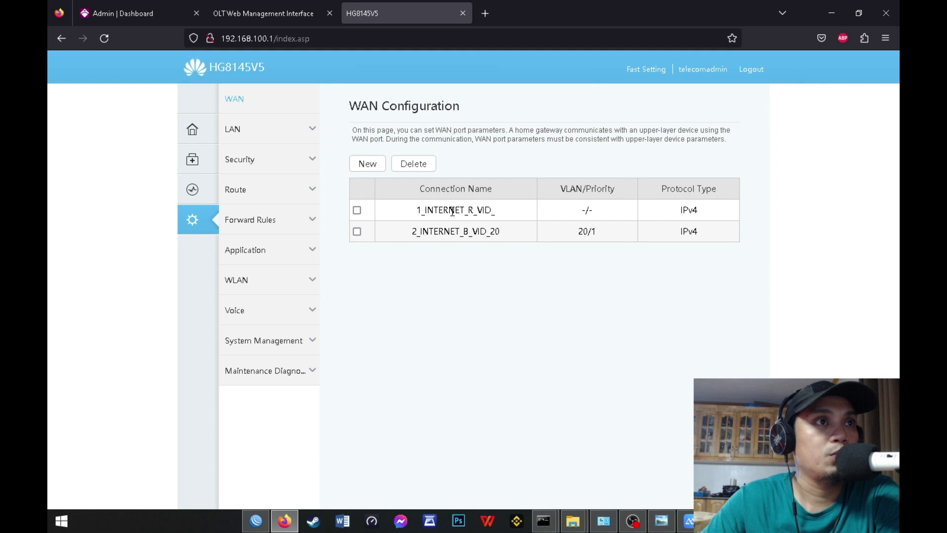
{"action": "left_click", "coordinate": [452, 212]}
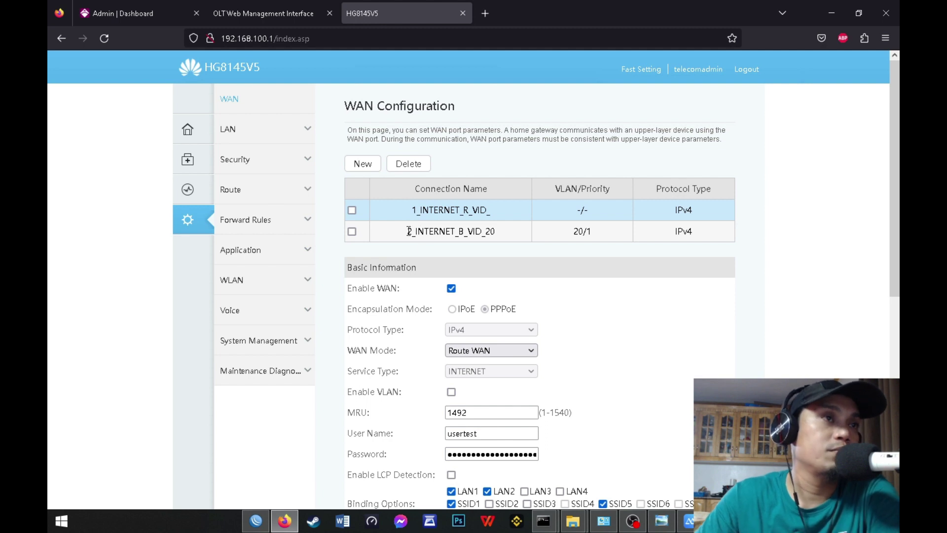
Check the route WAN's binding options, then inspect the NEI V5 and PISOWIFI SSIDs in the 2.4G basic network settings without saving the login.
{"action": "scroll", "coordinate": [470, 367], "scroll_direction": "down", "scroll_amount": 3}
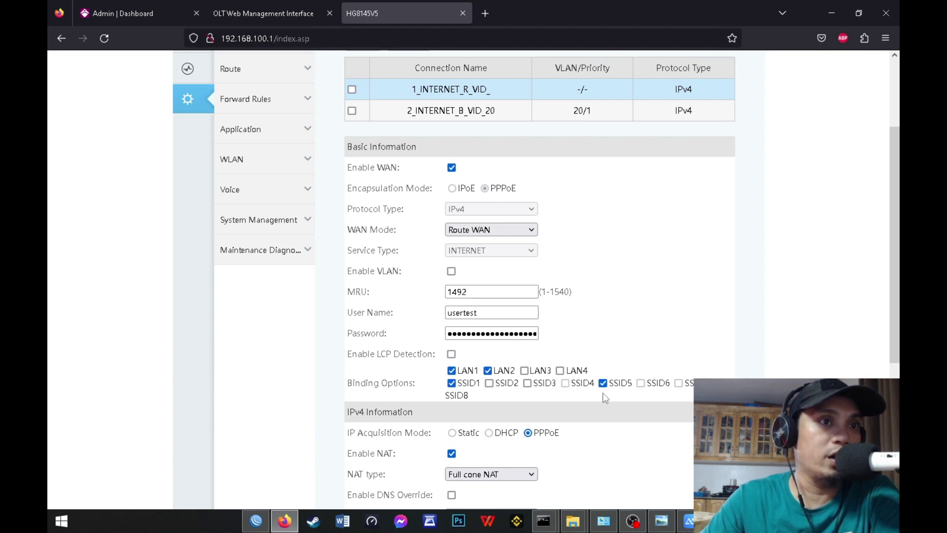
{"action": "scroll", "coordinate": [444, 346], "scroll_direction": "up", "scroll_amount": 3}
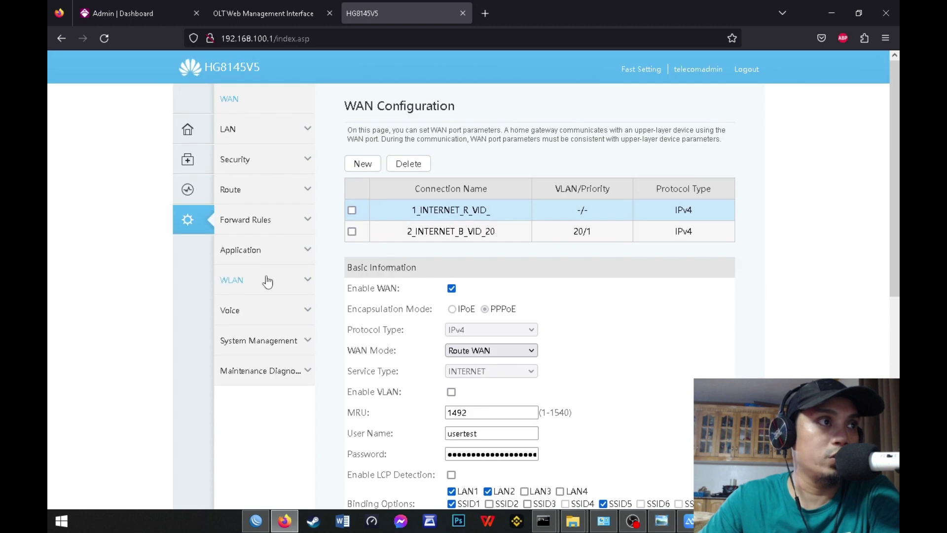
{"action": "left_click", "coordinate": [268, 282]}
{"action": "left_click", "coordinate": [377, 187]}
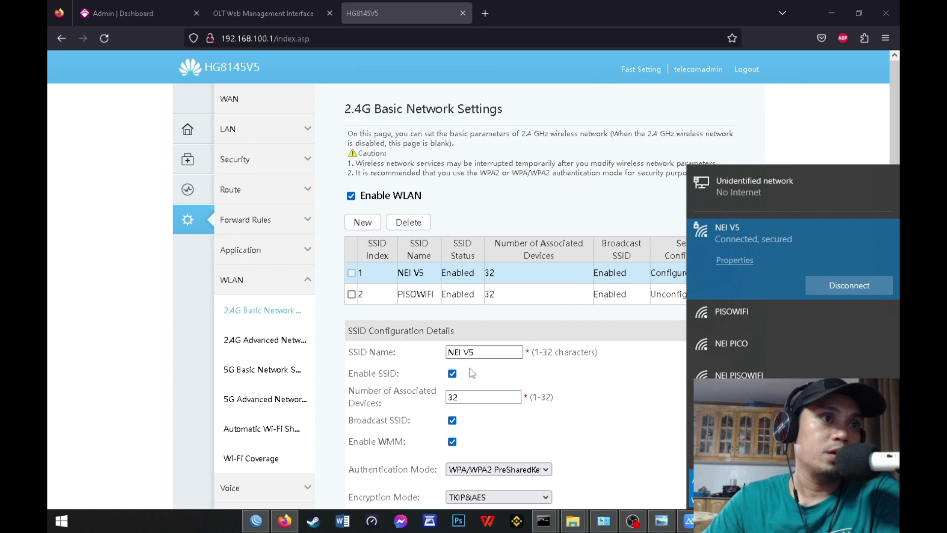
{"action": "scroll", "coordinate": [461, 387], "scroll_direction": "down", "scroll_amount": 2}
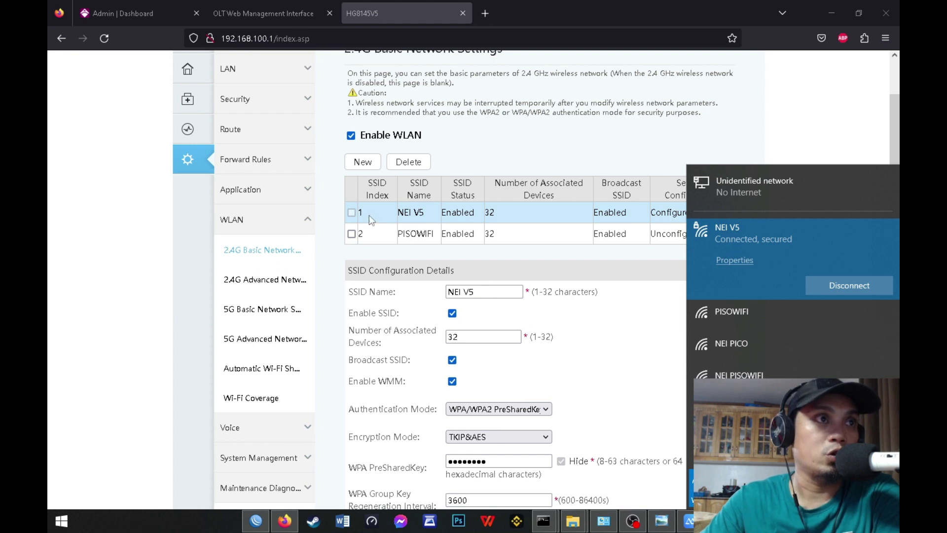
{"action": "left_click", "coordinate": [391, 232]}
{"action": "left_click", "coordinate": [412, 221]}
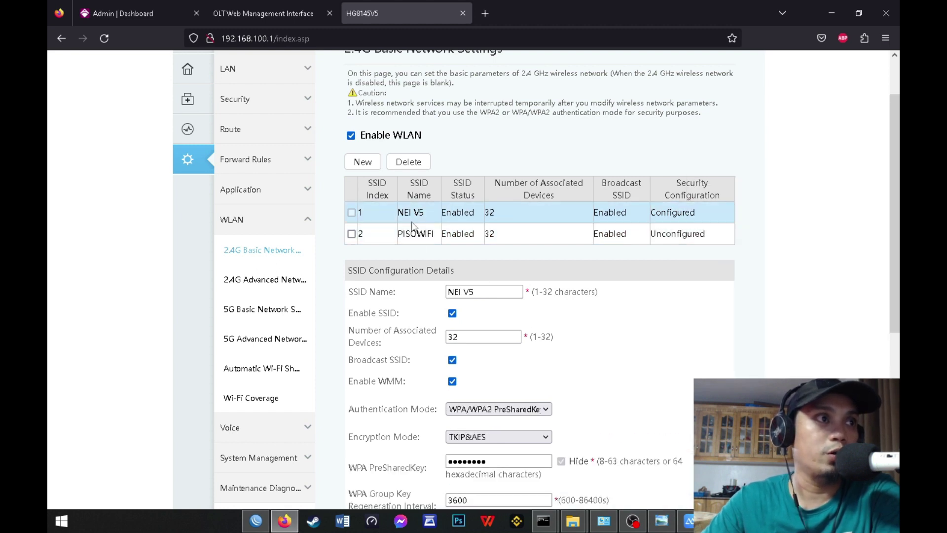
Open the 5G basic network settings, decline saving the login, and inspect the NEI V5 and PISOWIFI SSID entries.
{"action": "left_click", "coordinate": [281, 316]}
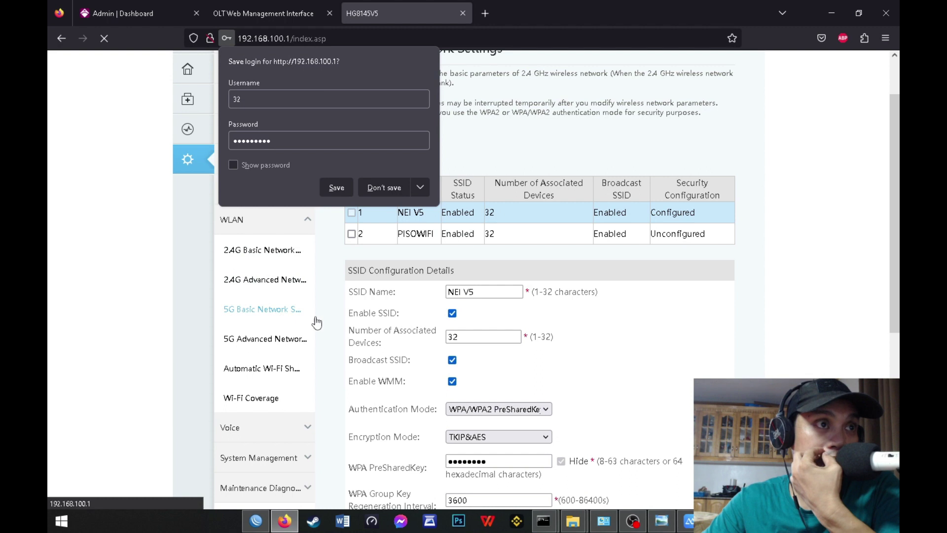
{"action": "left_click", "coordinate": [379, 189]}
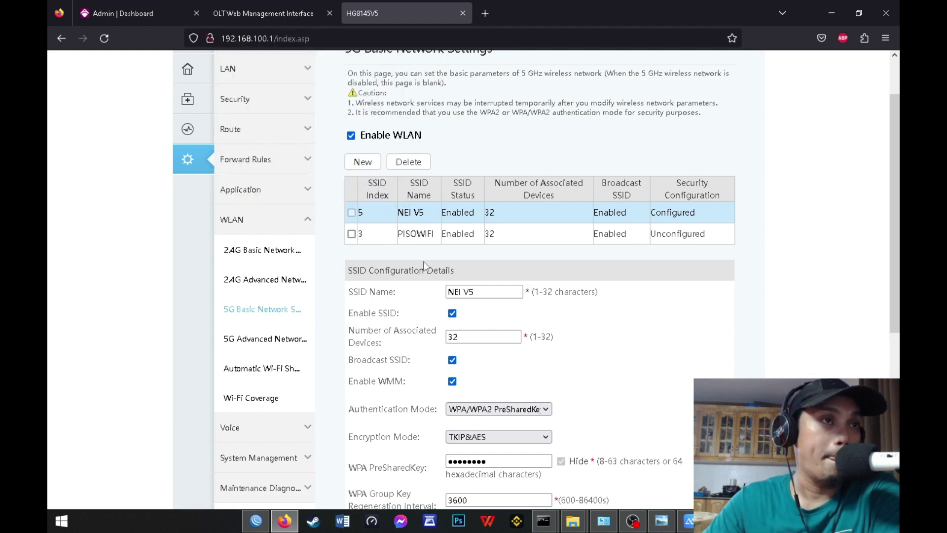
{"action": "left_click", "coordinate": [419, 232]}
{"action": "left_click", "coordinate": [420, 212]}
{"action": "left_click", "coordinate": [422, 233]}
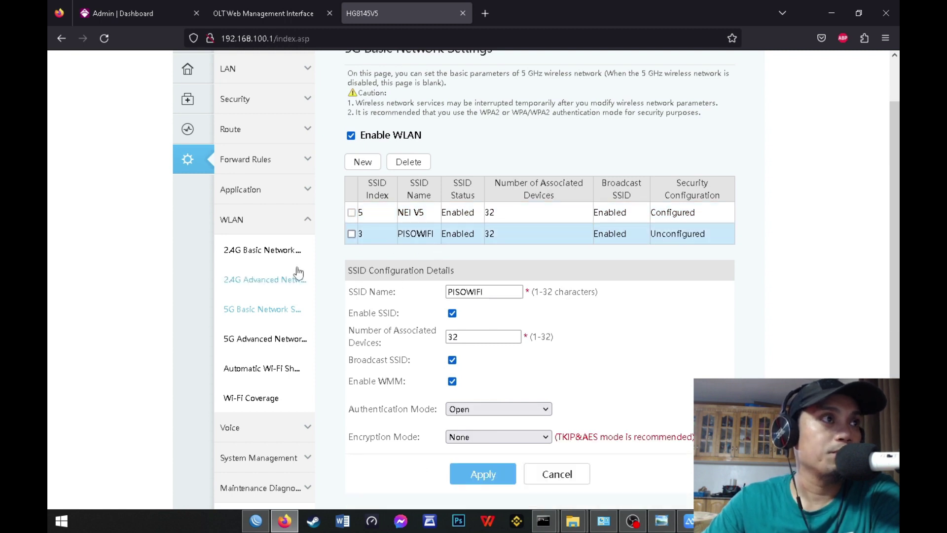
Return to the WAN configuration without saving the login and review the 1_INTERNET_R_VID_ connection's LAN and SSID binding options.
{"action": "scroll", "coordinate": [299, 273], "scroll_direction": "up", "scroll_amount": 2}
{"action": "left_click", "coordinate": [251, 105]}
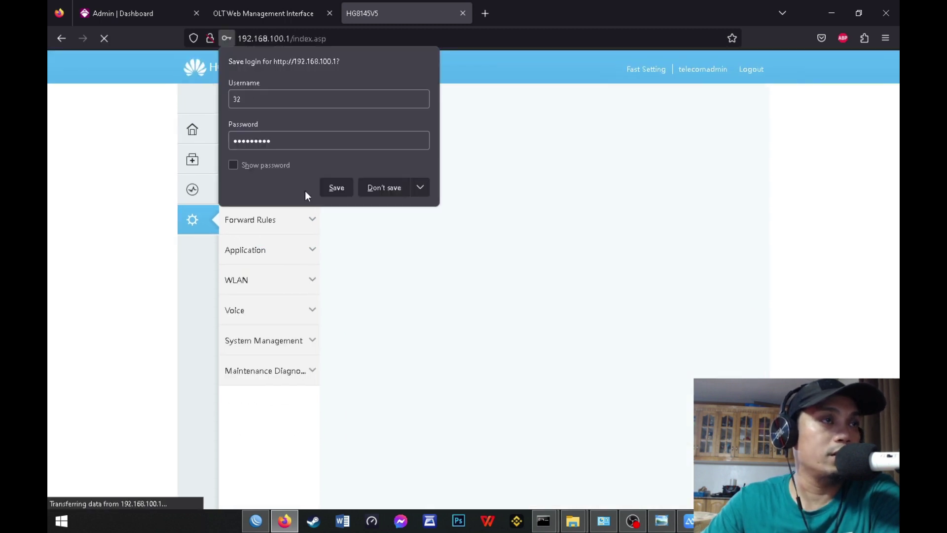
{"action": "left_click", "coordinate": [367, 188]}
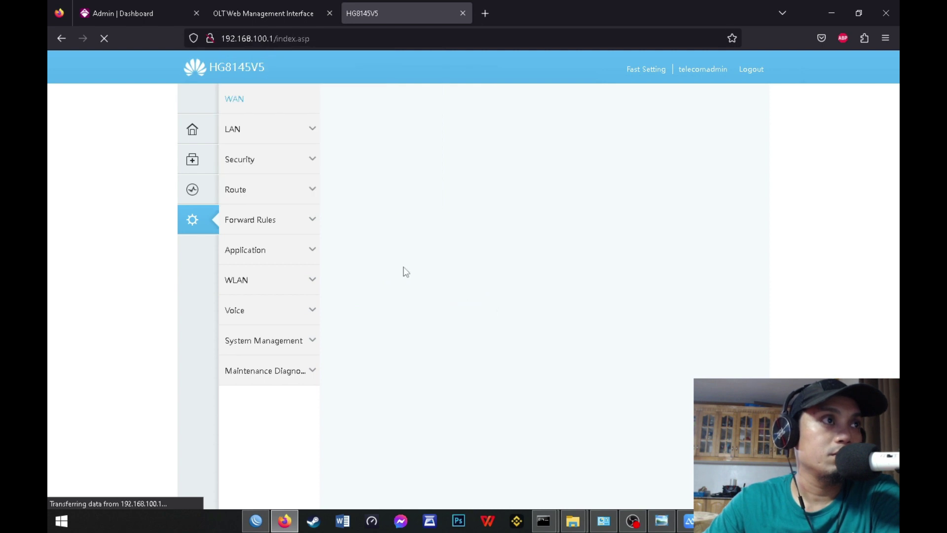
{"action": "left_click", "coordinate": [433, 210]}
{"action": "scroll", "coordinate": [465, 292], "scroll_direction": "down", "scroll_amount": 1}
{"action": "scroll", "coordinate": [463, 291], "scroll_direction": "down", "scroll_amount": 4}
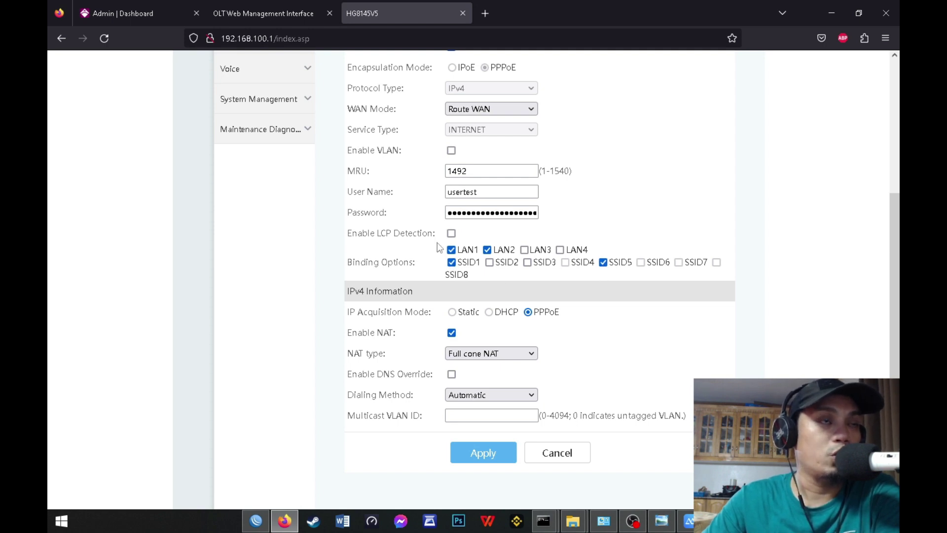
{"action": "scroll", "coordinate": [365, 216], "scroll_direction": "up", "scroll_amount": 5}
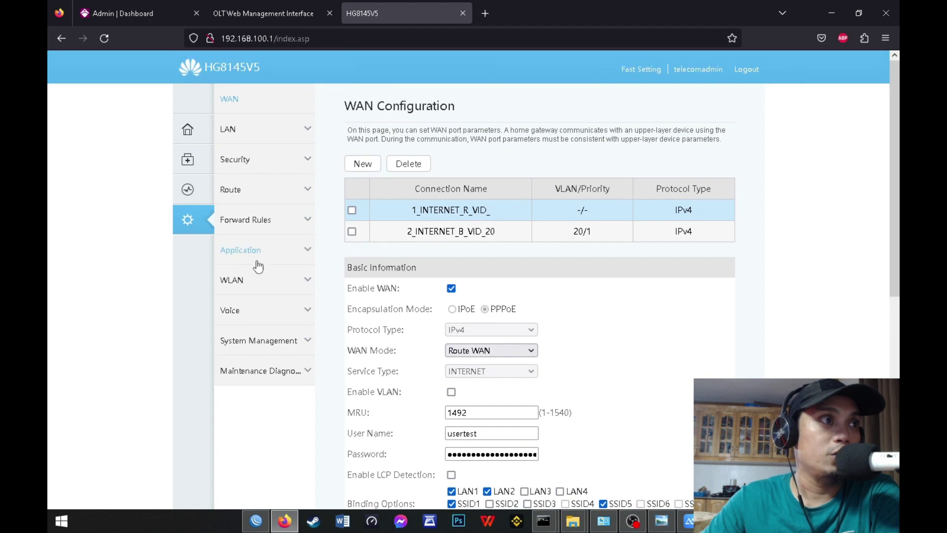
Compare the SSID indexes in the 2.4G and 5G basic network settings, declining to save the login.
{"action": "left_click", "coordinate": [253, 291]}
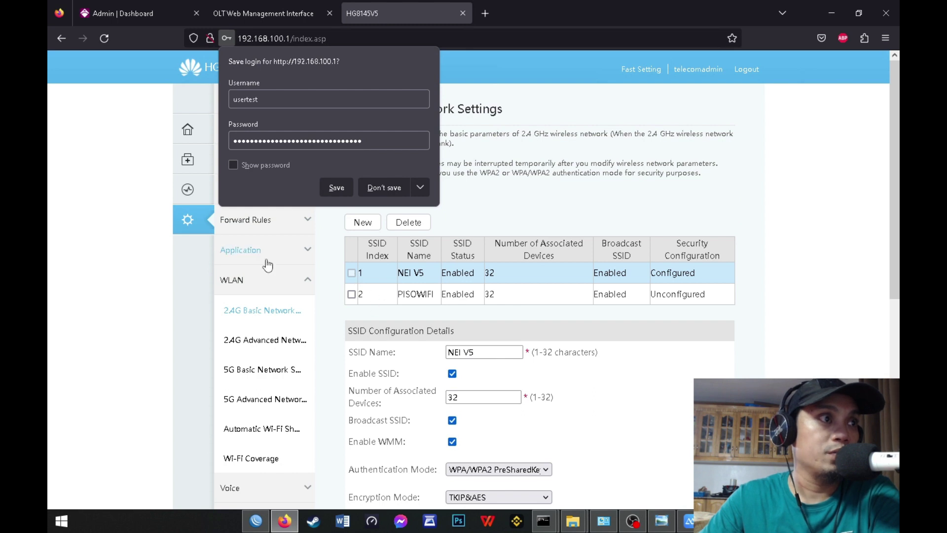
{"action": "left_click", "coordinate": [260, 369]}
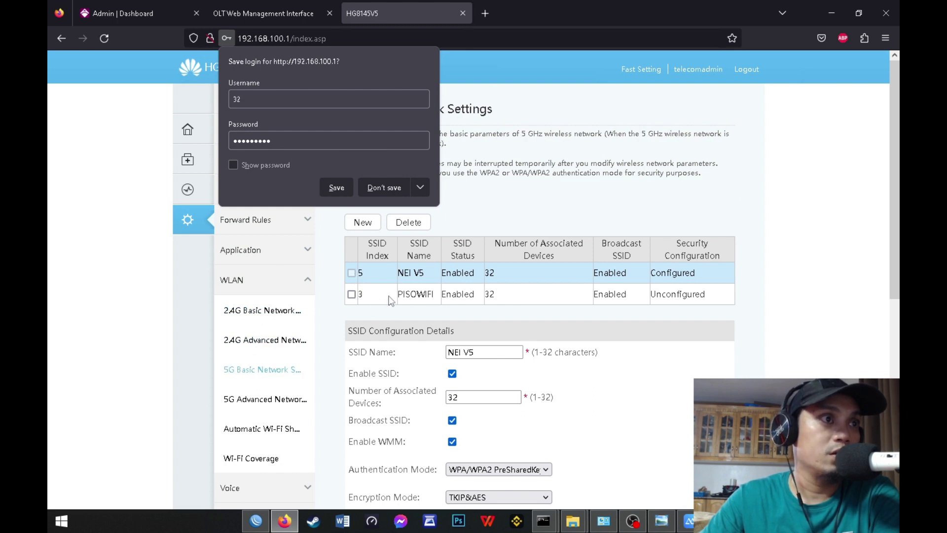
{"action": "left_click", "coordinate": [389, 188]}
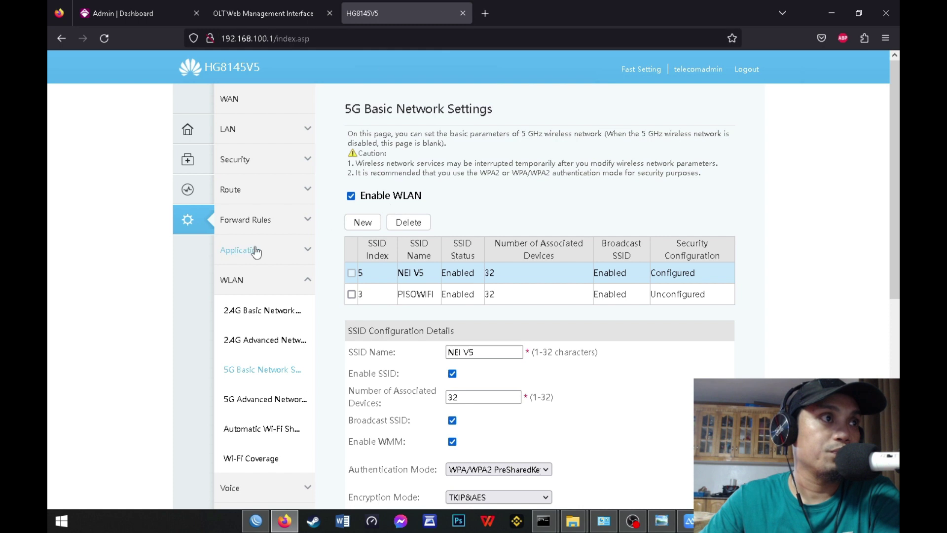
Open the 2_INTERNET_B_VID_20 connection in the WAN configuration and examine its WAN mode, VLAN ID, 802.1p policy and binding options.
{"action": "left_click", "coordinate": [253, 102]}
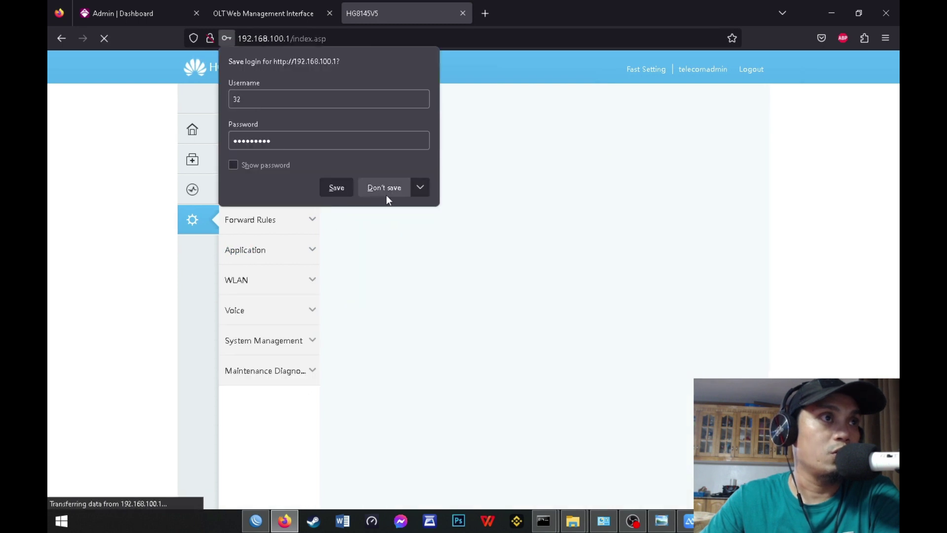
{"action": "left_click", "coordinate": [396, 217]}
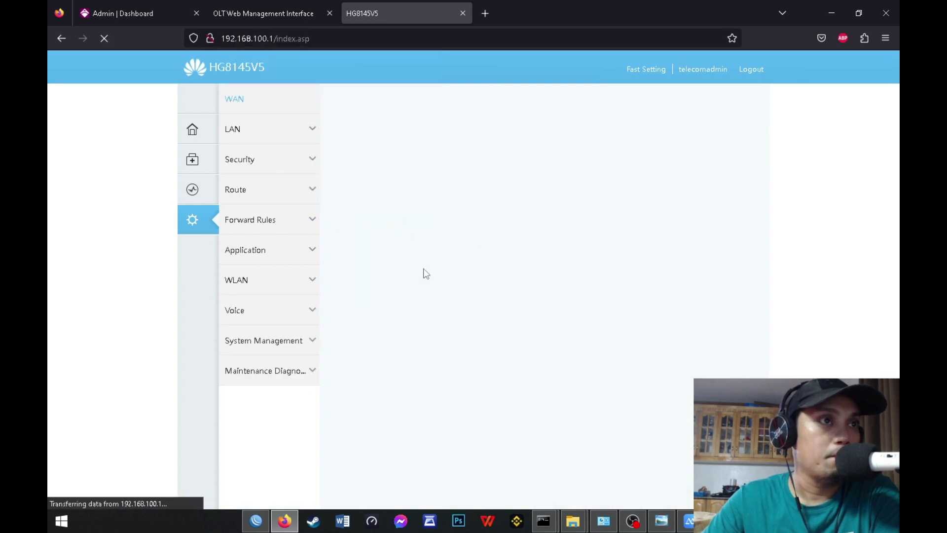
{"action": "left_click", "coordinate": [441, 232]}
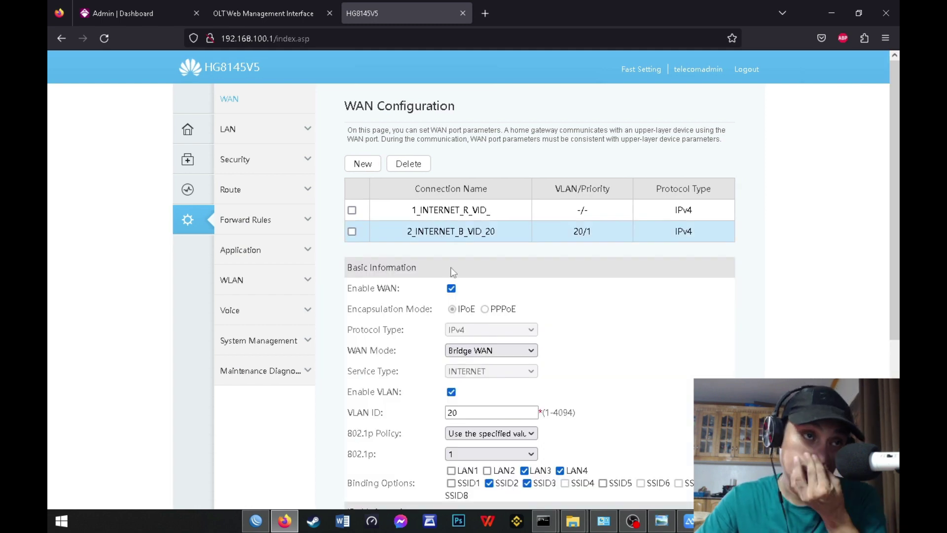
{"action": "left_click", "coordinate": [468, 351]}
{"action": "left_click", "coordinate": [456, 387]}
{"action": "scroll", "coordinate": [376, 343], "scroll_direction": "down", "scroll_amount": 2}
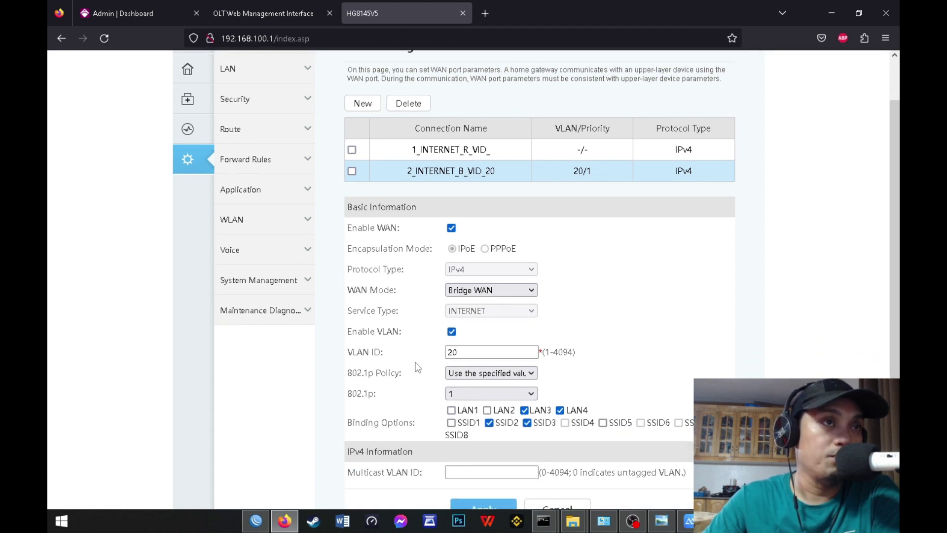
{"action": "scroll", "coordinate": [417, 368], "scroll_direction": "down", "scroll_amount": 2}
{"action": "left_click", "coordinate": [464, 292]}
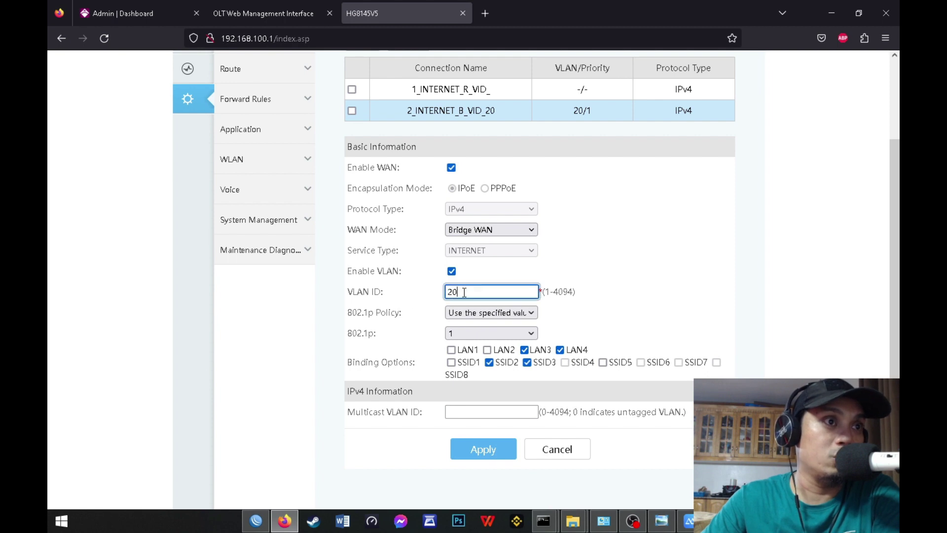
{"action": "left_click", "coordinate": [468, 313]}
{"action": "left_click", "coordinate": [468, 314]}
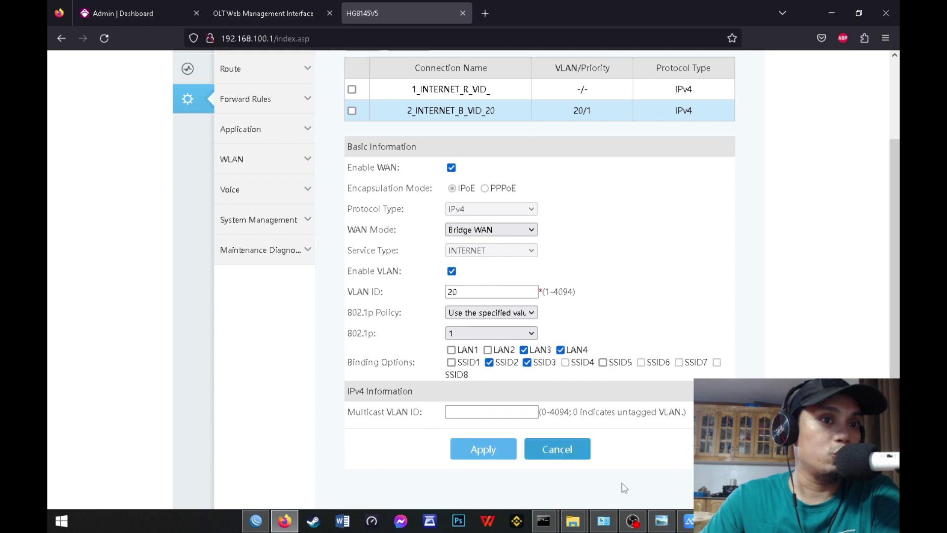
Check the VLAN20 setup in the block diagram in Windows Photo Viewer, then return to the bridge WAN's VLAN ID in Firefox.
{"action": "left_click", "coordinate": [662, 521]}
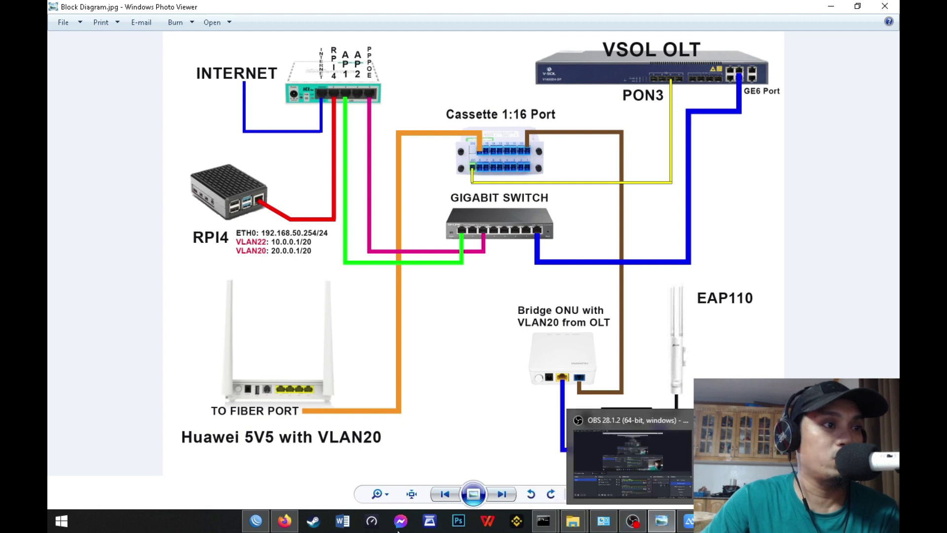
{"action": "left_click", "coordinate": [285, 520]}
{"action": "left_click", "coordinate": [453, 292]}
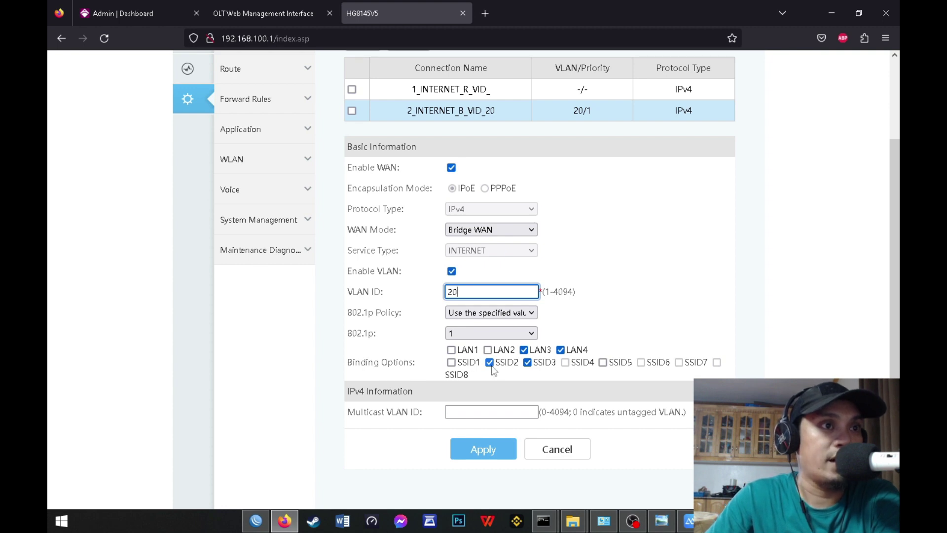
Check the PISOWIFI SSID index in the 2.4G and 5G basic network settings, dismissing the prompt to save the login.
{"action": "scroll", "coordinate": [539, 363], "scroll_direction": "up", "scroll_amount": 3}
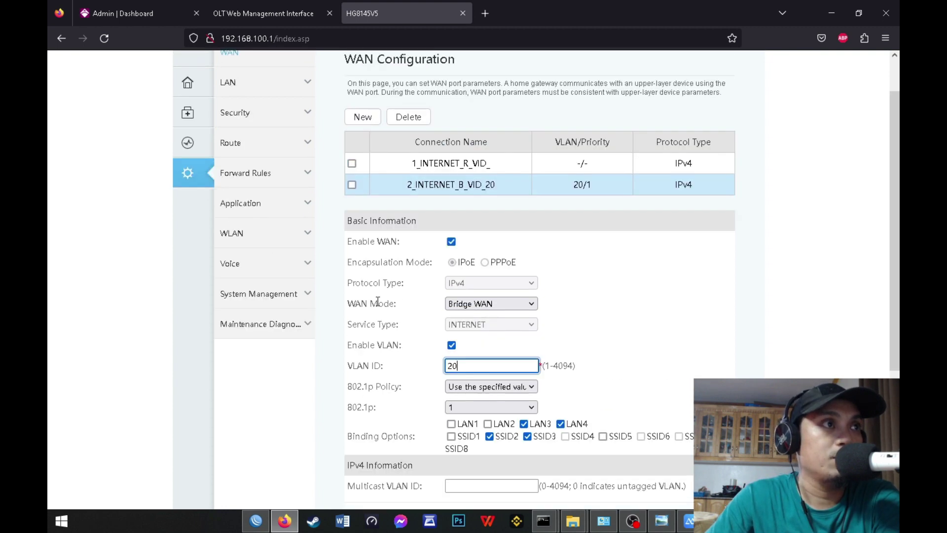
{"action": "left_click", "coordinate": [261, 293]}
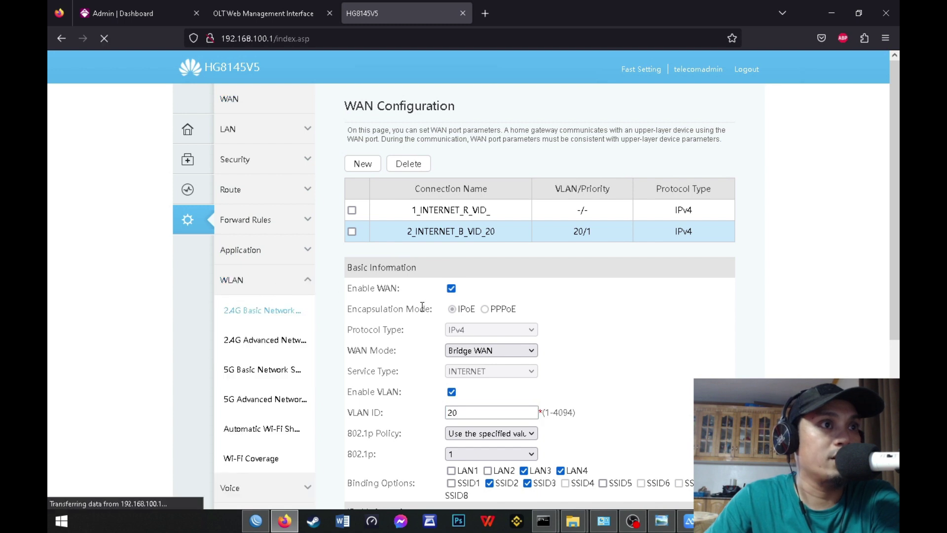
{"action": "scroll", "coordinate": [444, 315], "scroll_direction": "down", "scroll_amount": 3}
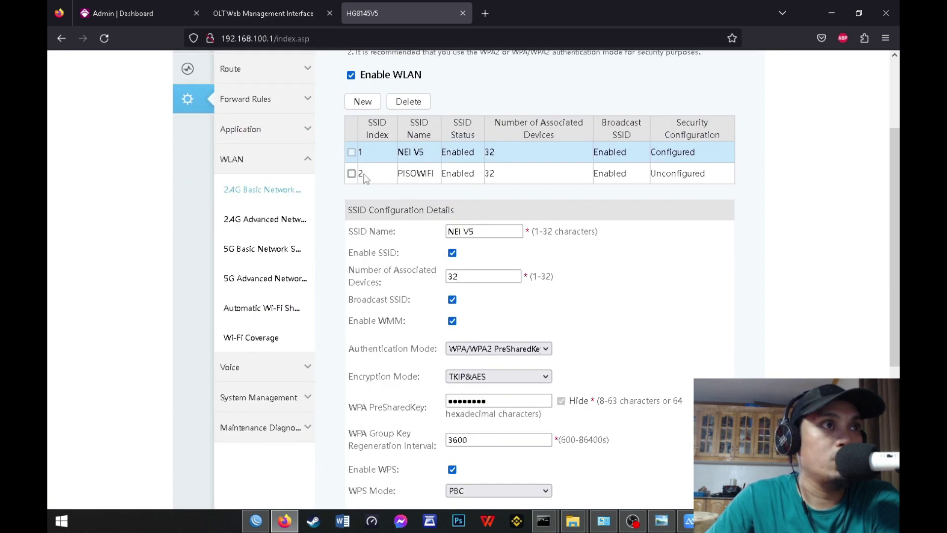
{"action": "left_click", "coordinate": [265, 278]}
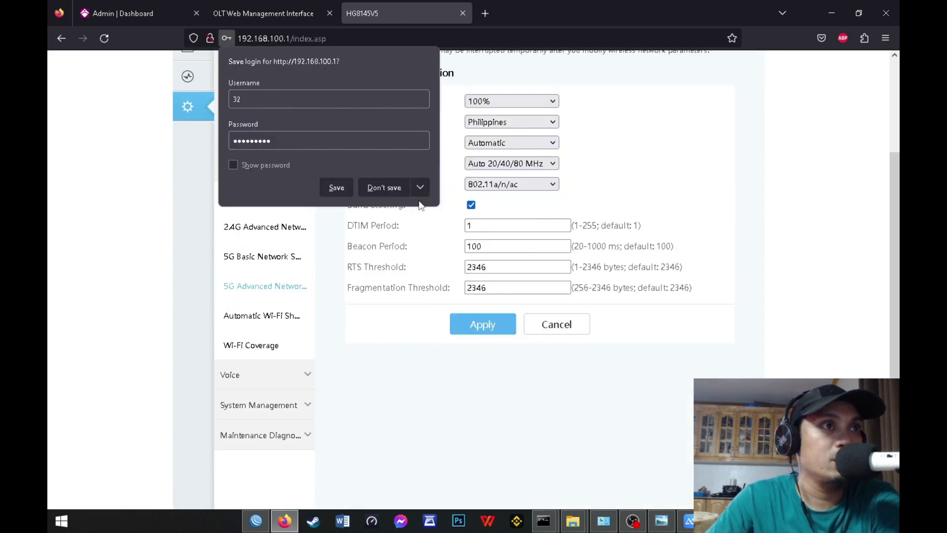
{"action": "left_click", "coordinate": [421, 205]}
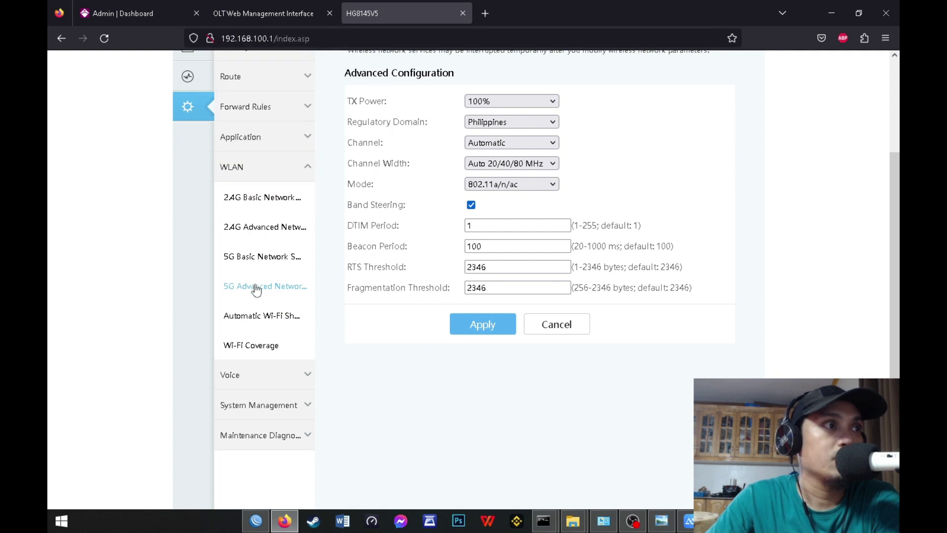
{"action": "left_click", "coordinate": [258, 259]}
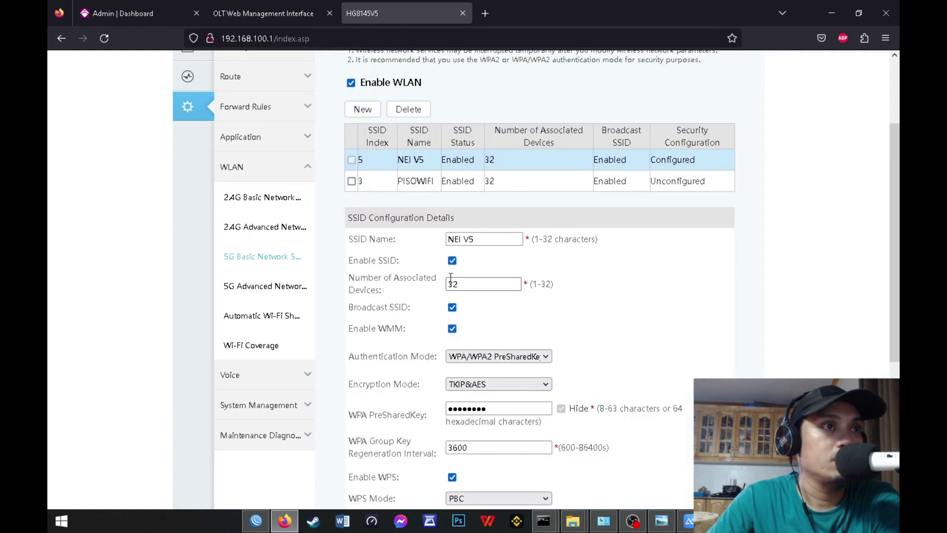
{"action": "left_click", "coordinate": [374, 182]}
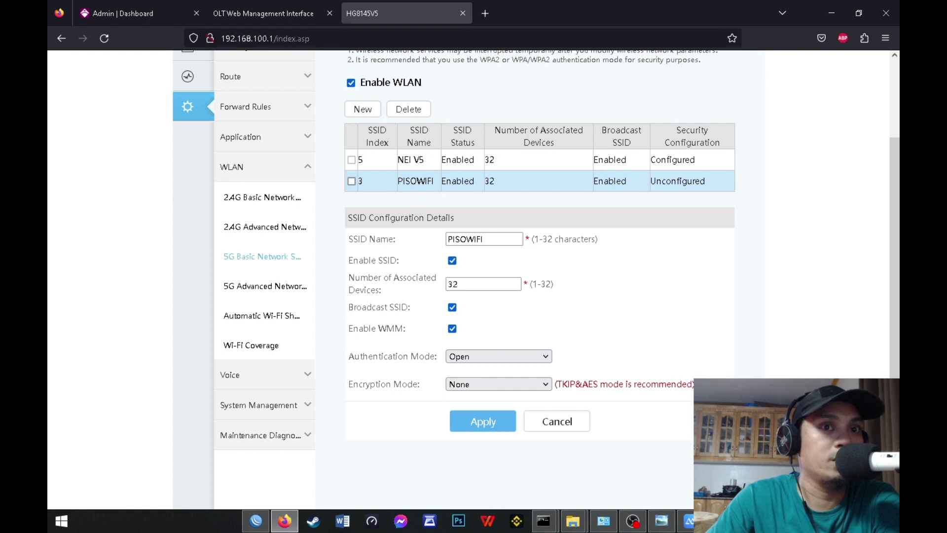
View the PISOWIFI entry among the computer's available Wi-Fi networks, then close the network list without connecting.
{"action": "left_click", "coordinate": [839, 521]}
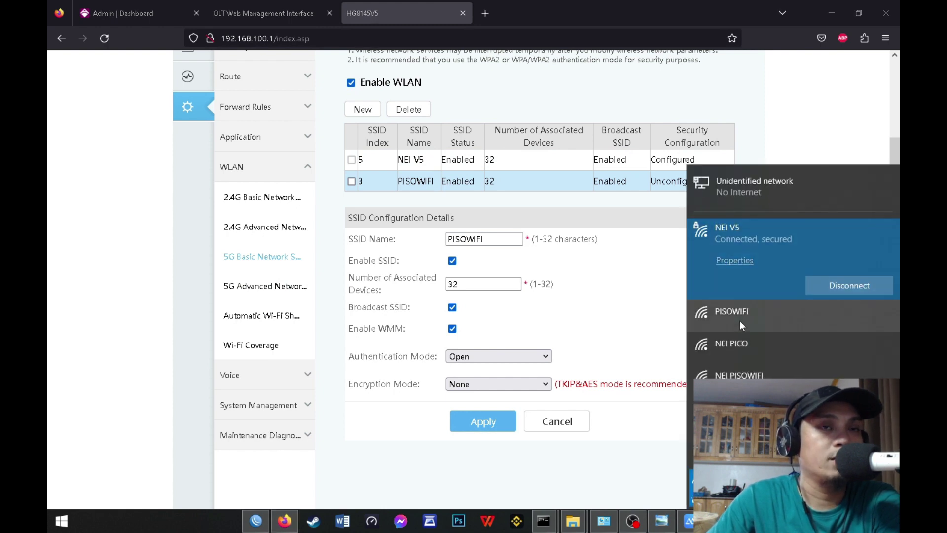
{"action": "left_click", "coordinate": [739, 321]}
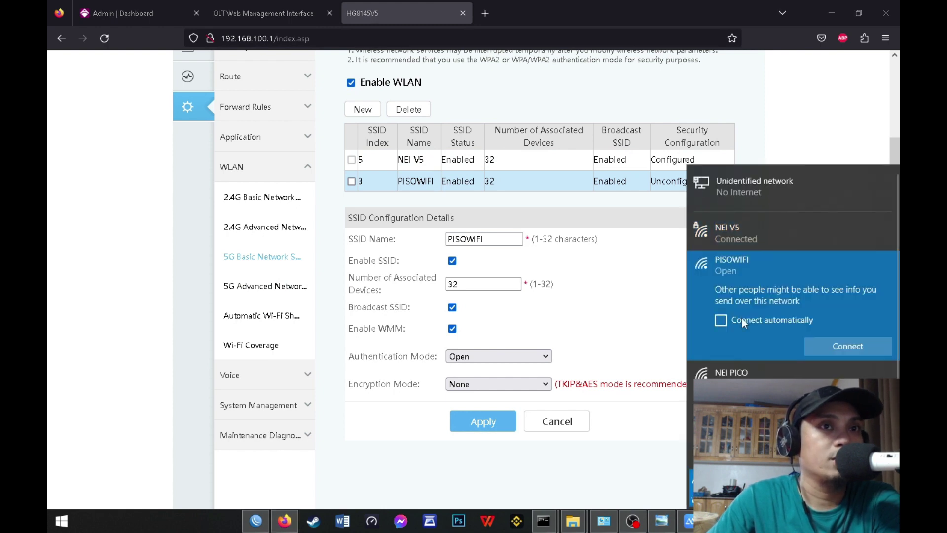
{"action": "left_click", "coordinate": [404, 424]}
Review the 5G PISOWIFI SSID's configuration details, including its authentication and encryption modes.
{"action": "scroll", "coordinate": [431, 311], "scroll_direction": "up", "scroll_amount": 2}
{"action": "scroll", "coordinate": [431, 345], "scroll_direction": "down", "scroll_amount": 2}
{"action": "scroll", "coordinate": [434, 359], "scroll_direction": "up", "scroll_amount": 2}
{"action": "scroll", "coordinate": [435, 360], "scroll_direction": "up", "scroll_amount": 2}
{"action": "scroll", "coordinate": [437, 359], "scroll_direction": "down", "scroll_amount": 3}
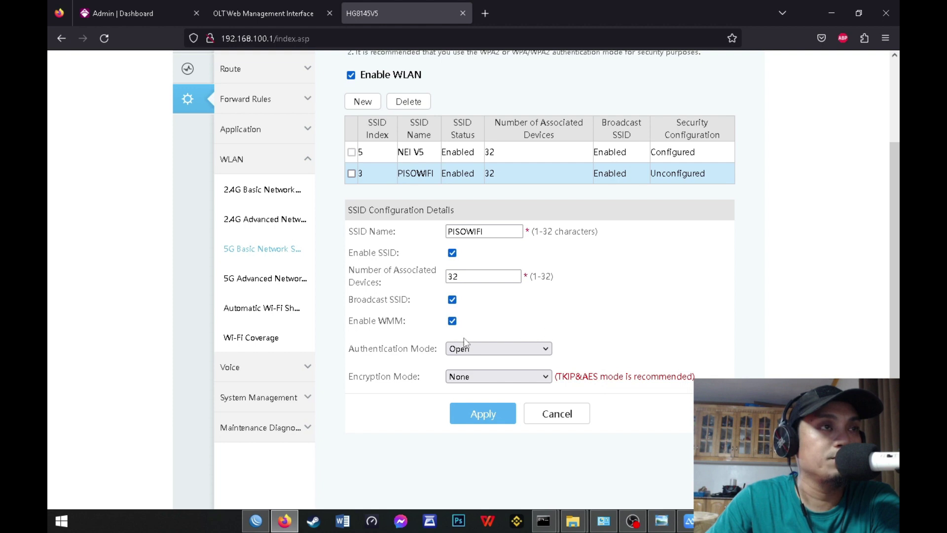
{"action": "scroll", "coordinate": [464, 341], "scroll_direction": "up", "scroll_amount": 2}
{"action": "scroll", "coordinate": [534, 352], "scroll_direction": "down", "scroll_amount": 1}
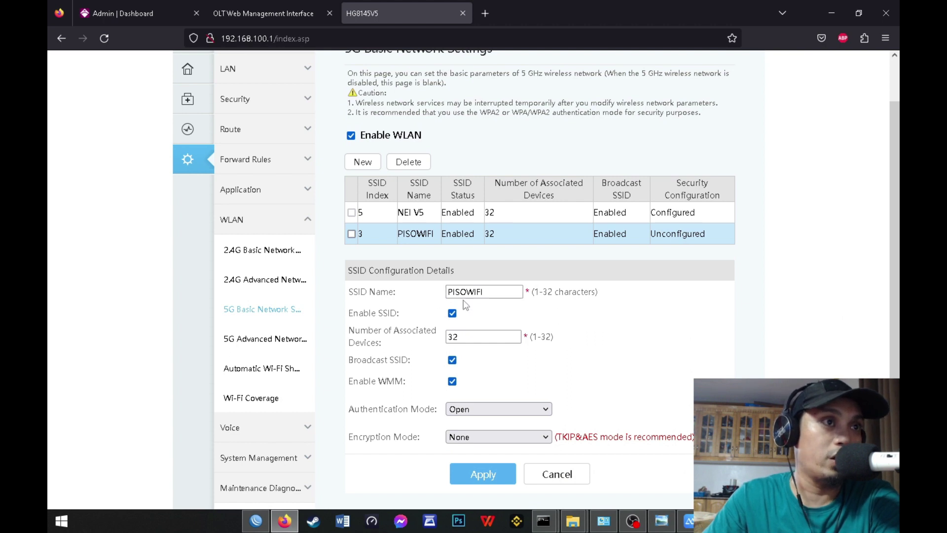
{"action": "scroll", "coordinate": [488, 387], "scroll_direction": "down", "scroll_amount": 2}
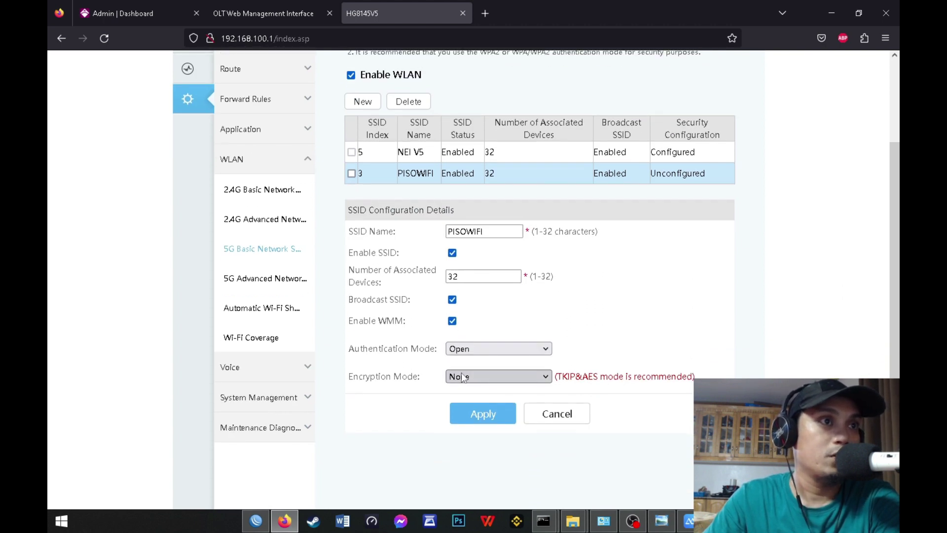
Review the 5G PISOWIFI SSID's name and the available authentication modes, leaving the mode at Open.
{"action": "scroll", "coordinate": [474, 377], "scroll_direction": "up", "scroll_amount": 2}
{"action": "scroll", "coordinate": [465, 374], "scroll_direction": "up", "scroll_amount": 2}
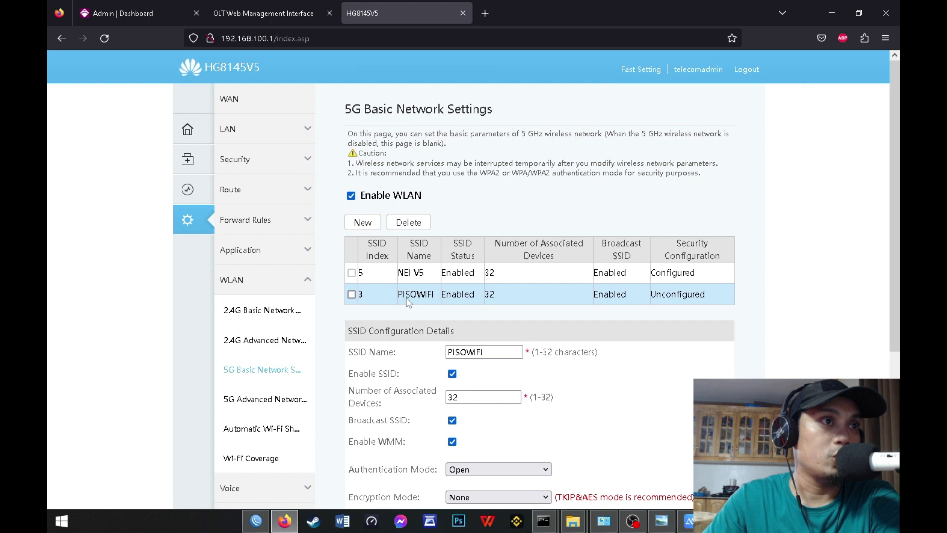
{"action": "scroll", "coordinate": [419, 316], "scroll_direction": "down", "scroll_amount": 2}
{"action": "left_click", "coordinate": [488, 291]}
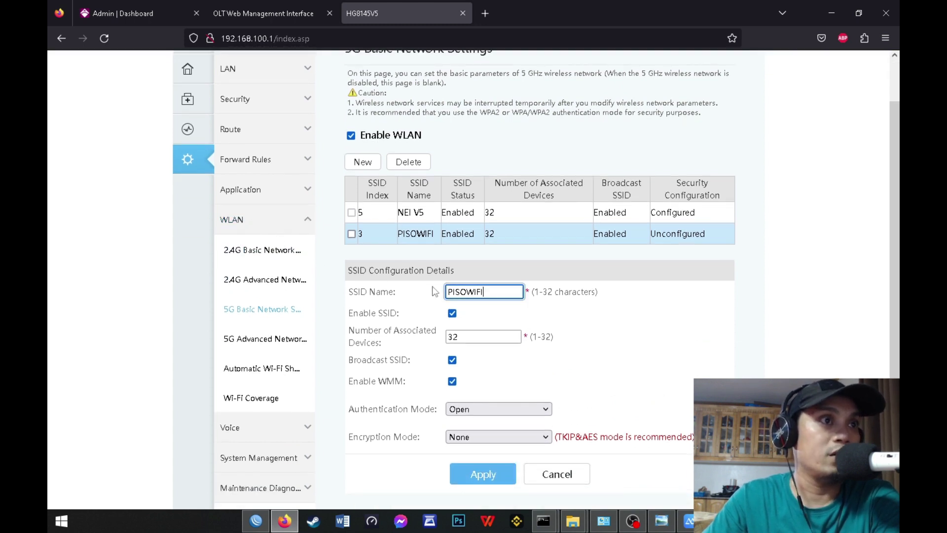
{"action": "double_click", "coordinate": [494, 292]}
{"action": "left_click", "coordinate": [478, 320]}
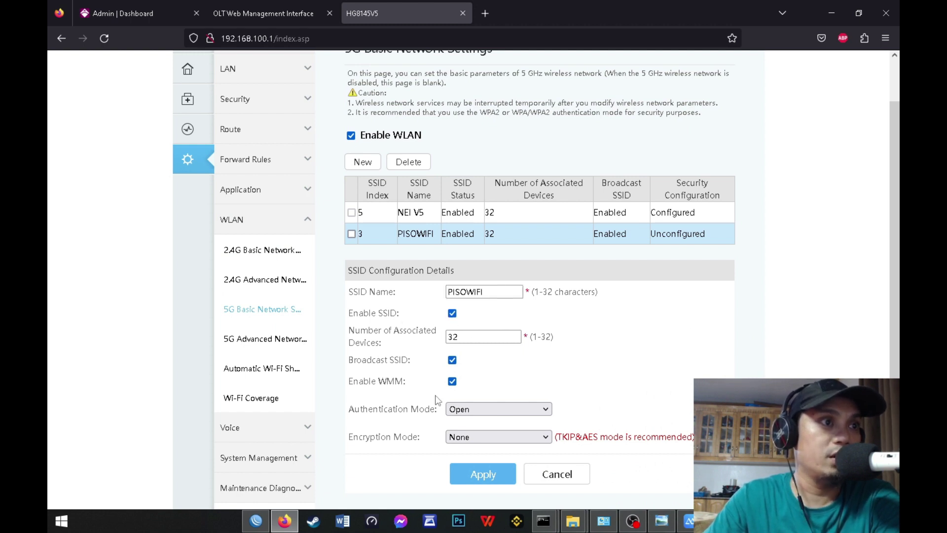
{"action": "left_click", "coordinate": [464, 415]}
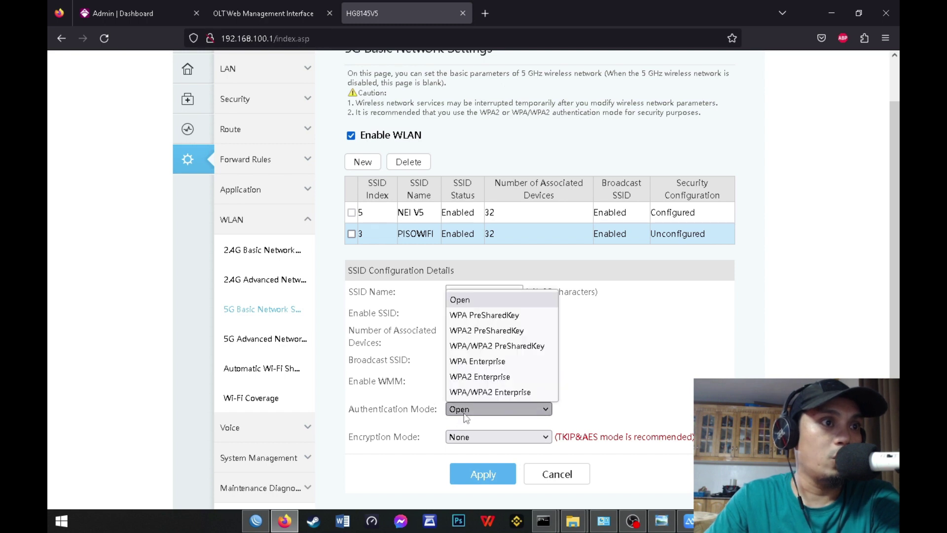
{"action": "left_click", "coordinate": [566, 410]}
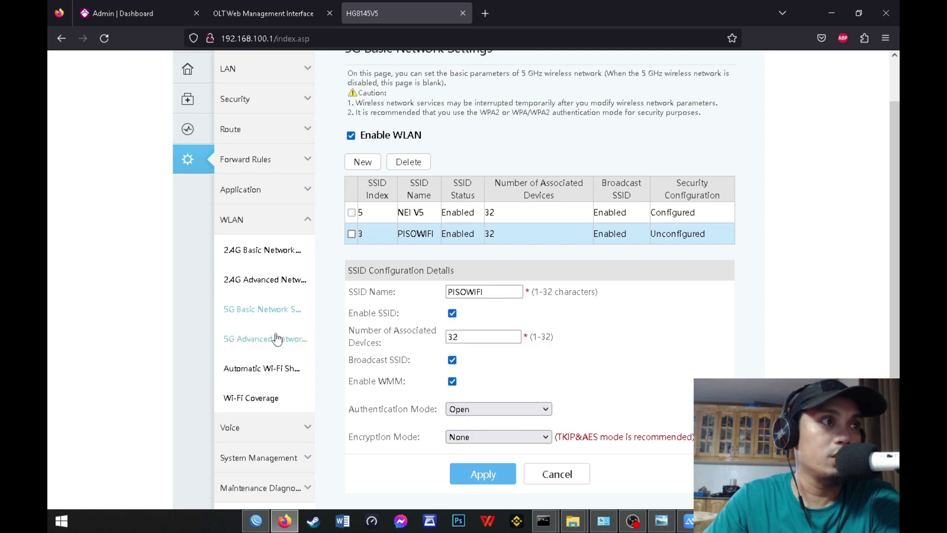
Display the PISOWIFI SSID's configuration details in the 2.4G basic network settings.
{"action": "left_click", "coordinate": [249, 313]}
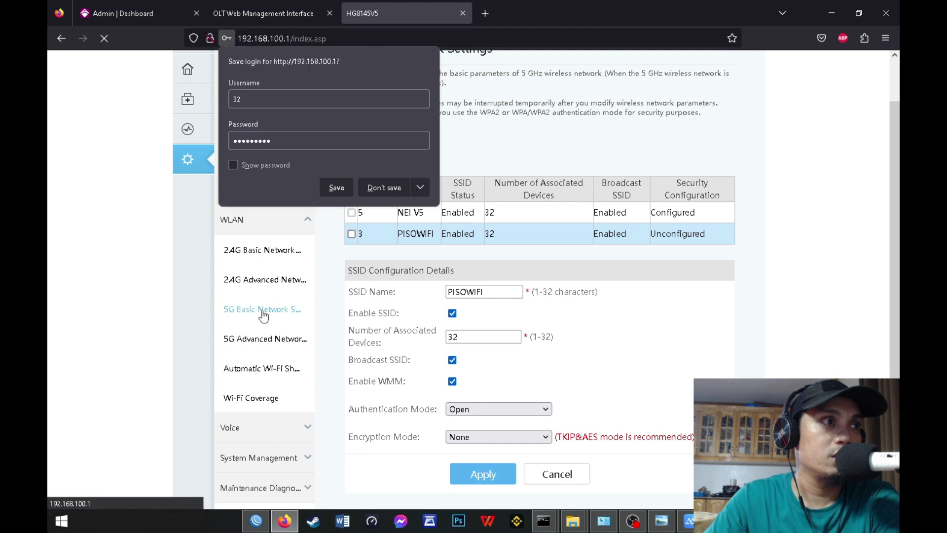
{"action": "left_click", "coordinate": [261, 251]}
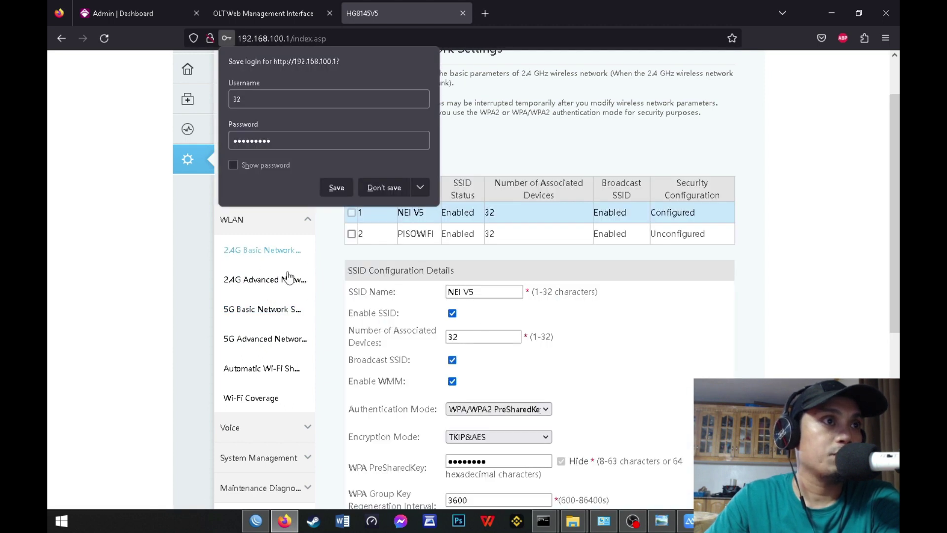
{"action": "left_click", "coordinate": [409, 234]}
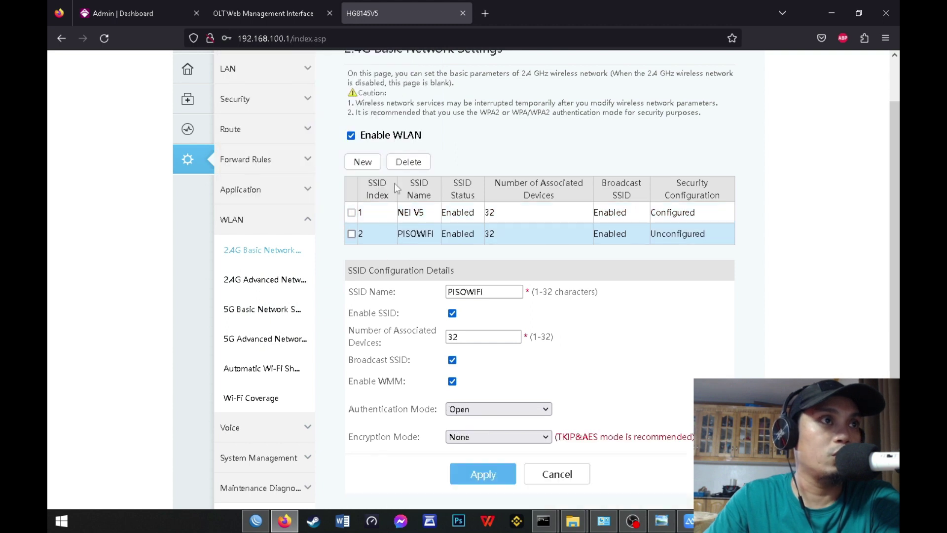
Start a new 2.4G SSID entry and enable it.
{"action": "left_click", "coordinate": [365, 165]}
{"action": "left_click", "coordinate": [463, 305]}
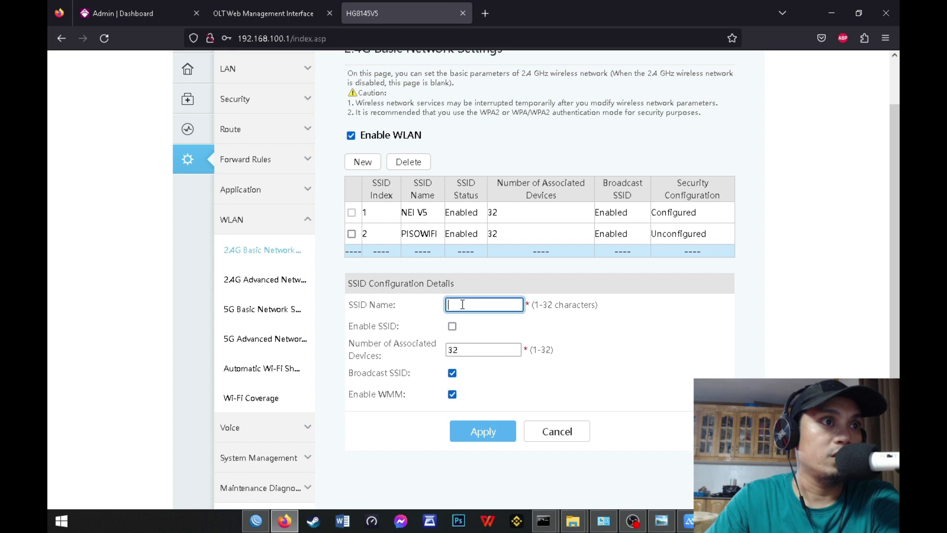
{"action": "left_click", "coordinate": [452, 327]}
{"action": "left_click", "coordinate": [461, 305]}
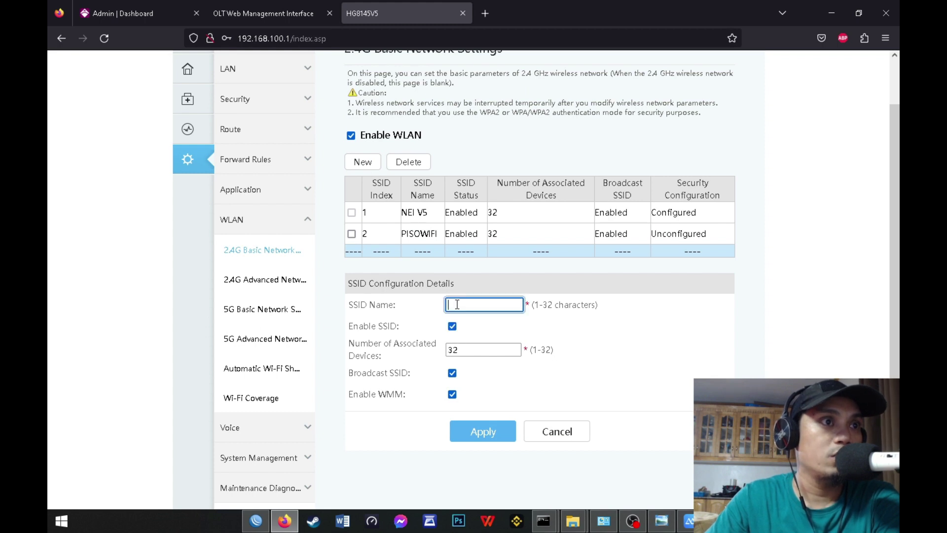
Name the new 2.4G SSID PISOWIFI 2 and apply it, declining to save the login in the browser.
{"action": "type", "text": "PIS"}
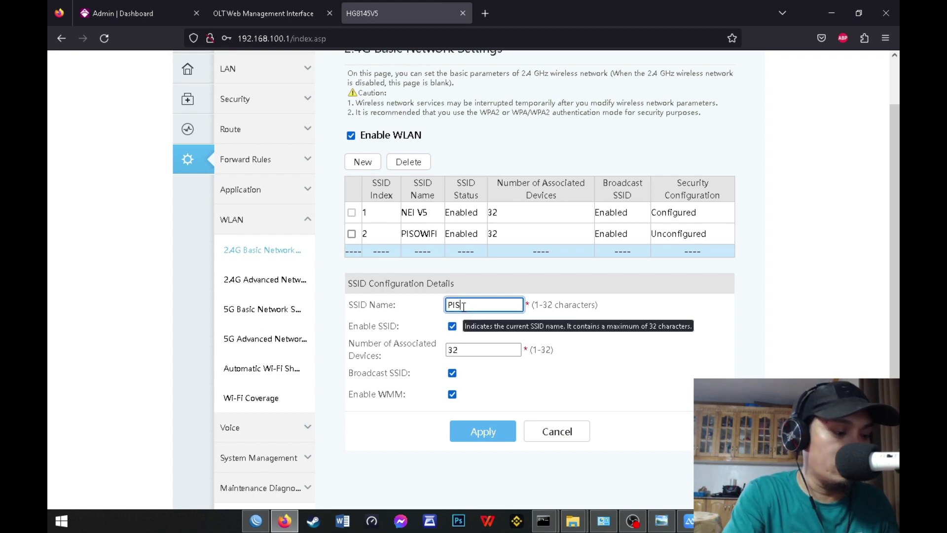
{"action": "type", "text": "OWIFI"}
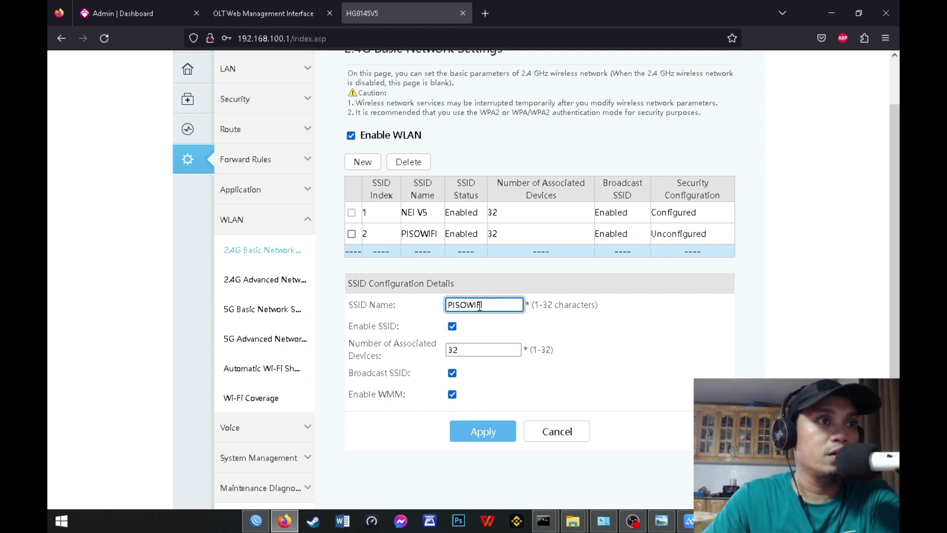
{"action": "key", "text": "Home"}
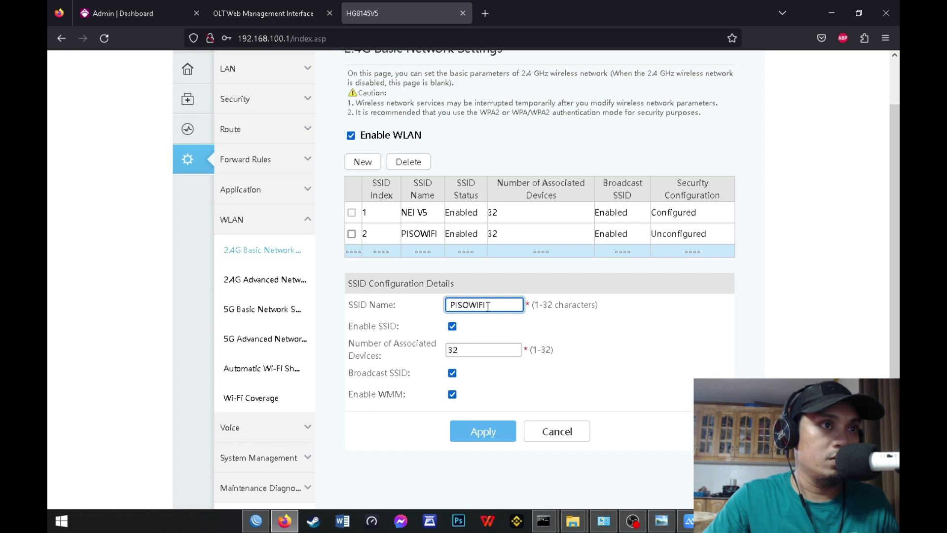
{"action": "key", "text": "BackSpace"}
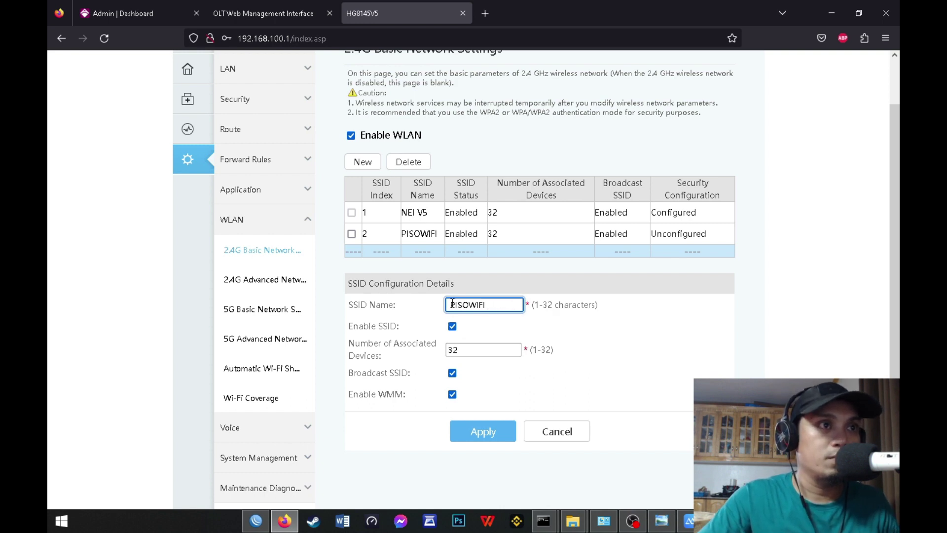
{"action": "left_click", "coordinate": [506, 304]}
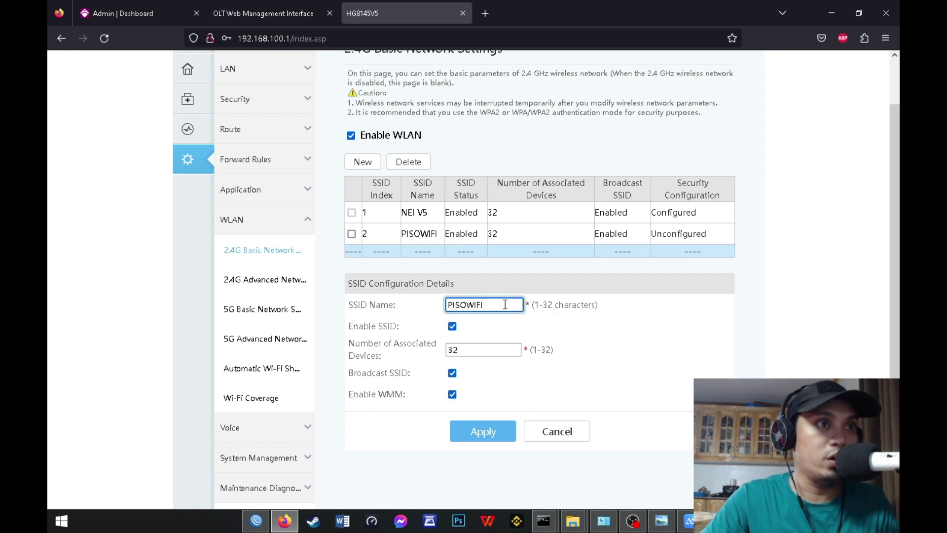
{"action": "type", "text": "2"}
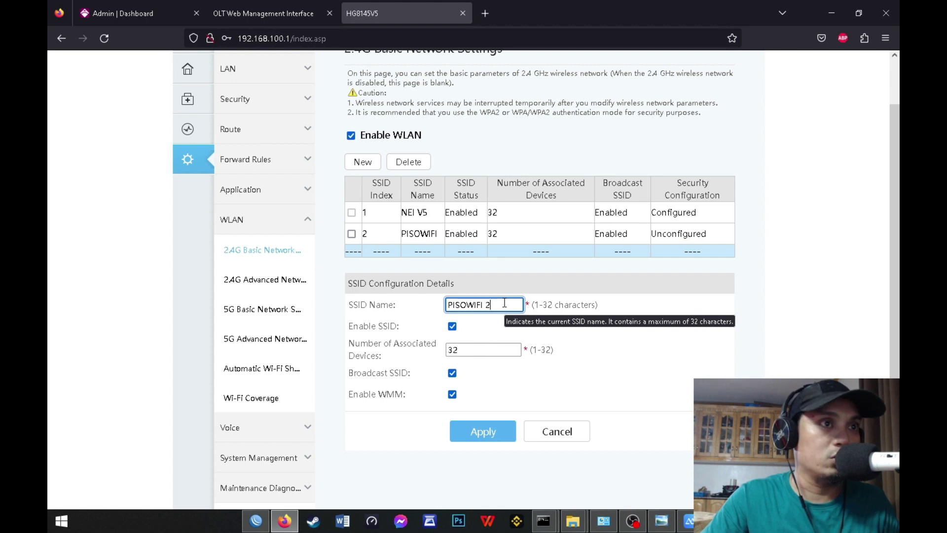
{"action": "left_click", "coordinate": [484, 433]}
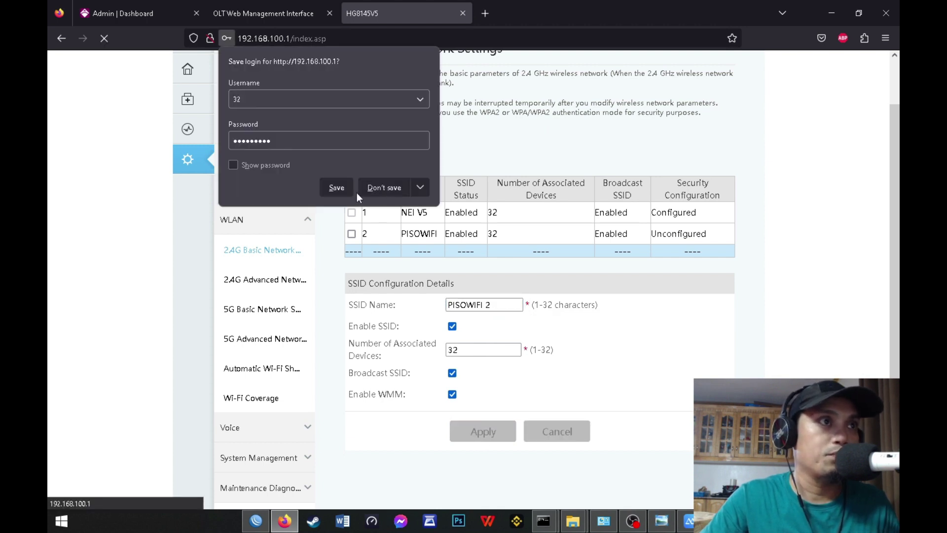
{"action": "left_click", "coordinate": [402, 188]}
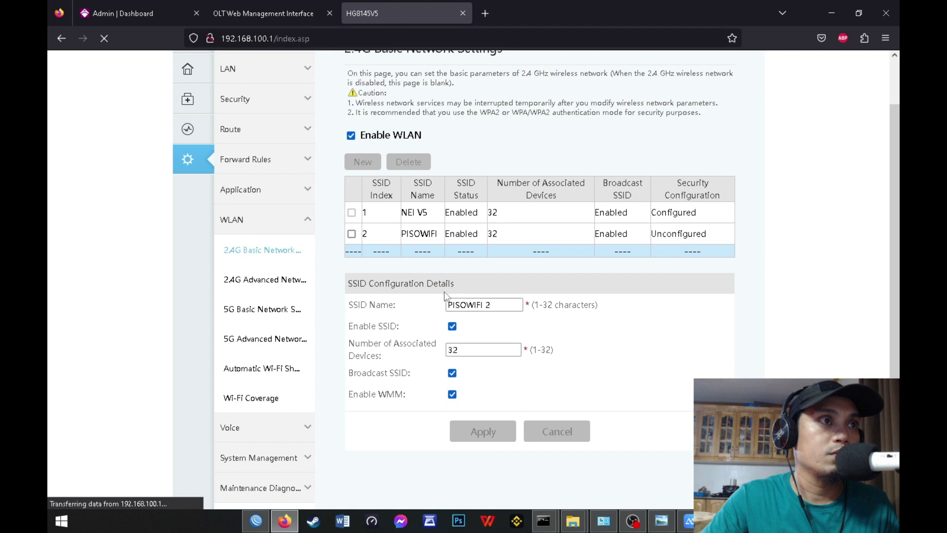
Review the PISOWIFI 2 entry's SSID index and its authentication and encryption modes.
{"action": "left_click", "coordinate": [399, 262]}
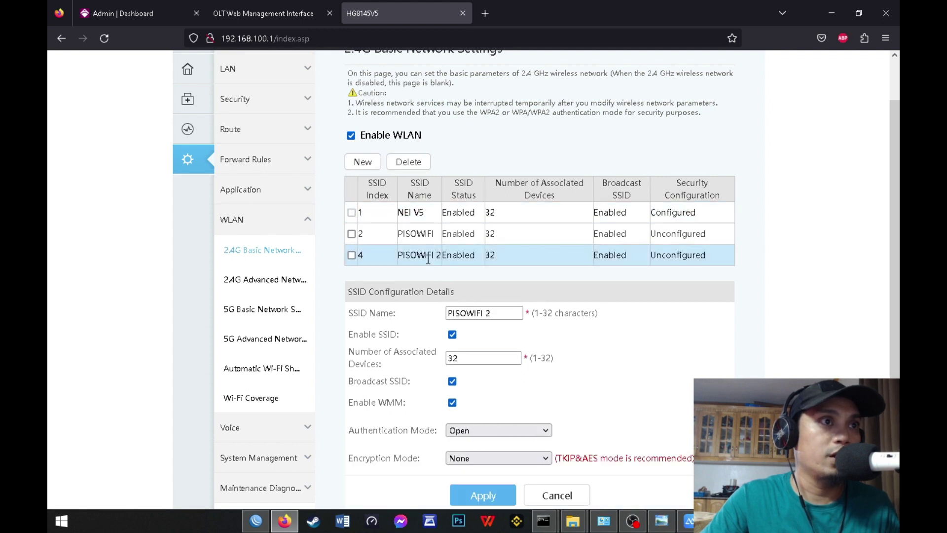
{"action": "scroll", "coordinate": [385, 232], "scroll_direction": "down", "scroll_amount": 3}
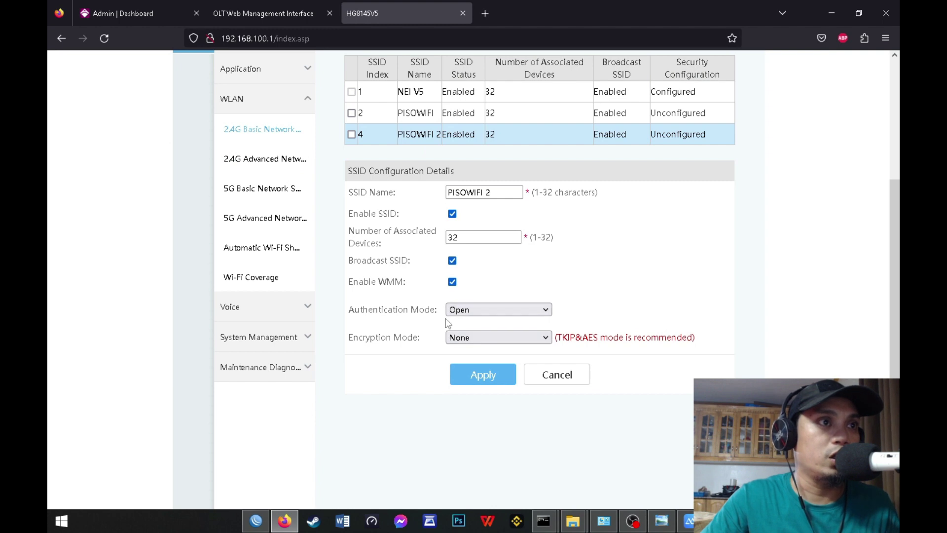
{"action": "scroll", "coordinate": [454, 291], "scroll_direction": "up", "scroll_amount": 2}
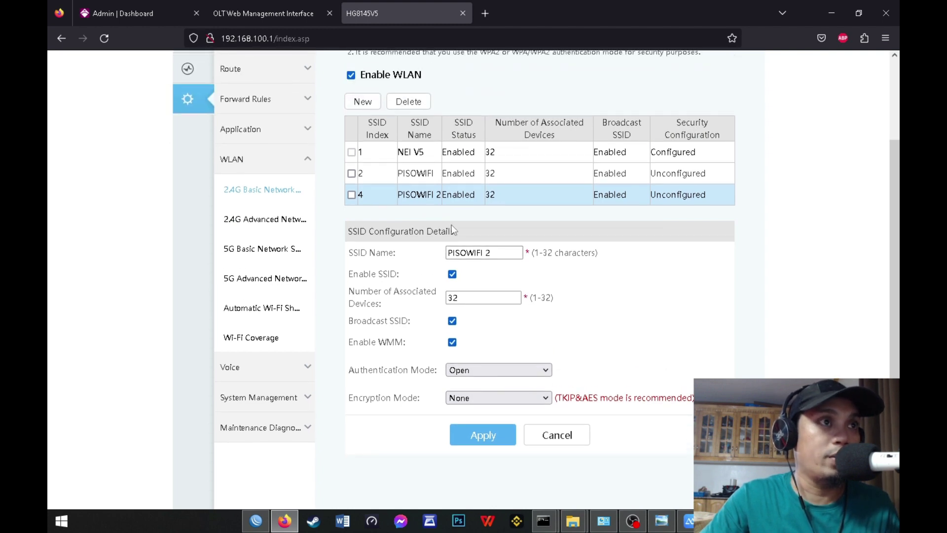
Look through the computer's available Wi-Fi networks for the PISOWIFI SSIDs and compare them with the router's 2.4G SSID list.
{"action": "left_click", "coordinate": [834, 521]}
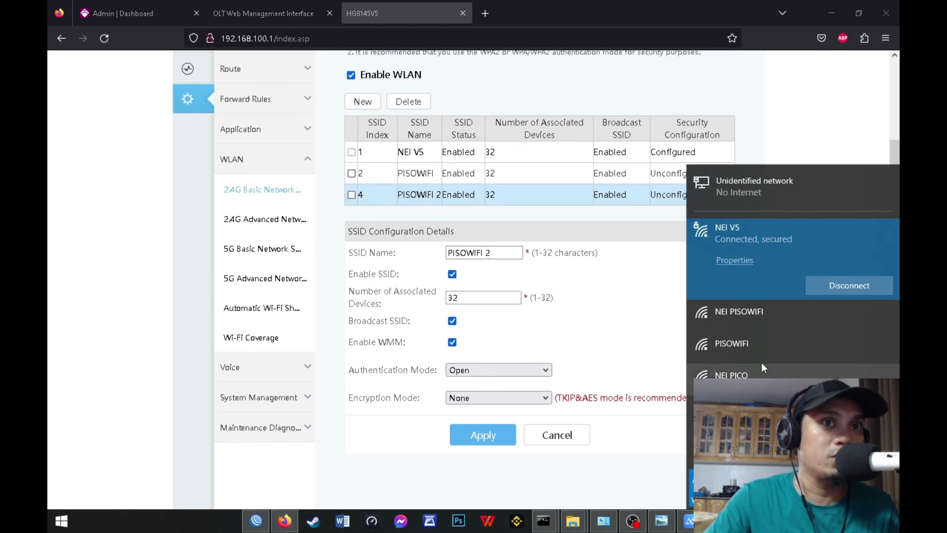
{"action": "scroll", "coordinate": [748, 357], "scroll_direction": "down", "scroll_amount": 2}
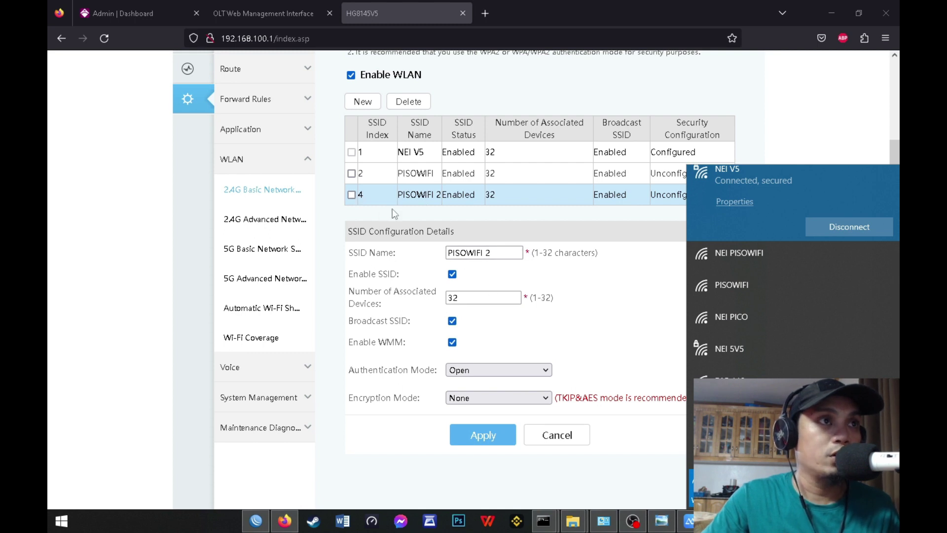
{"action": "scroll", "coordinate": [312, 261], "scroll_direction": "up", "scroll_amount": 1}
{"action": "scroll", "coordinate": [311, 262], "scroll_direction": "up", "scroll_amount": 1}
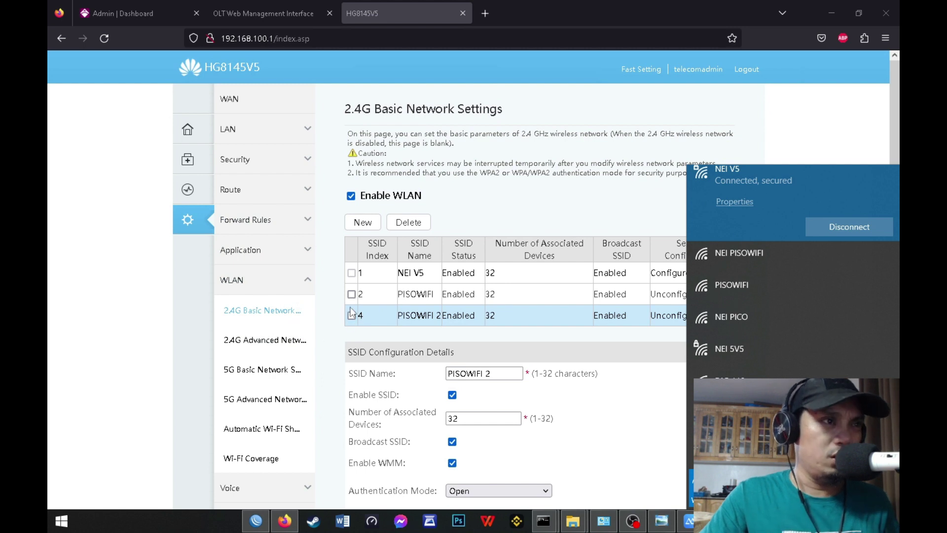
Check the VLAN 20 bridge WAN's LAN and SSID binding options, declining to save the login in the browser.
{"action": "left_click", "coordinate": [242, 109]}
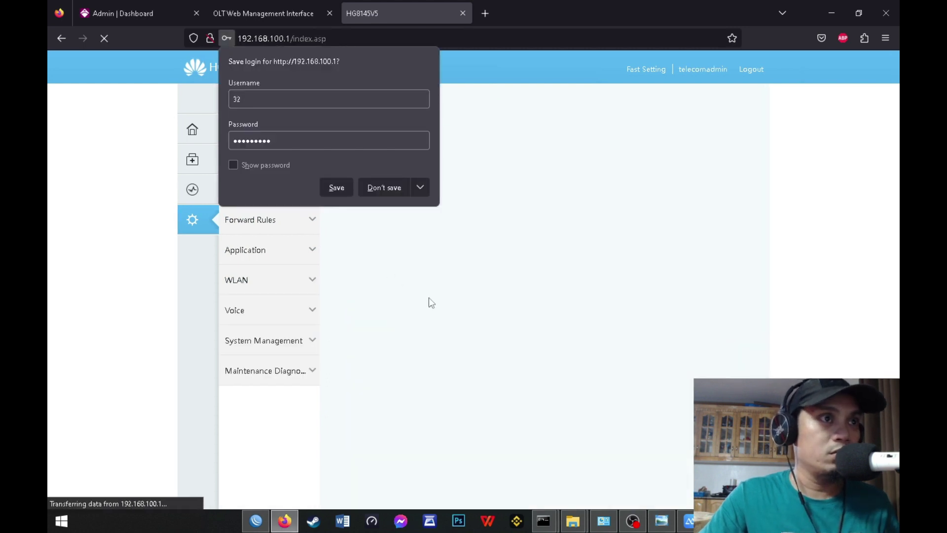
{"action": "left_click", "coordinate": [383, 189]}
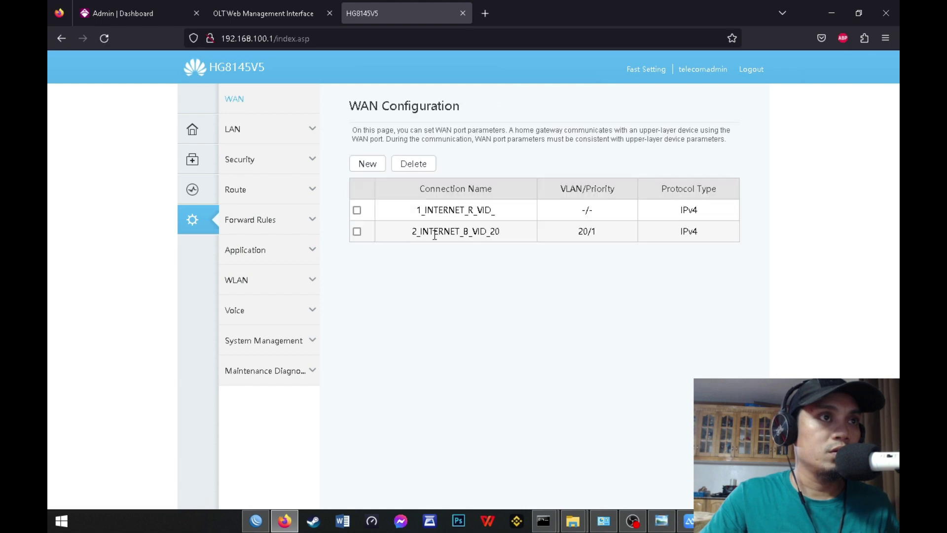
{"action": "left_click", "coordinate": [434, 232]}
{"action": "scroll", "coordinate": [431, 248], "scroll_direction": "down", "scroll_amount": 3}
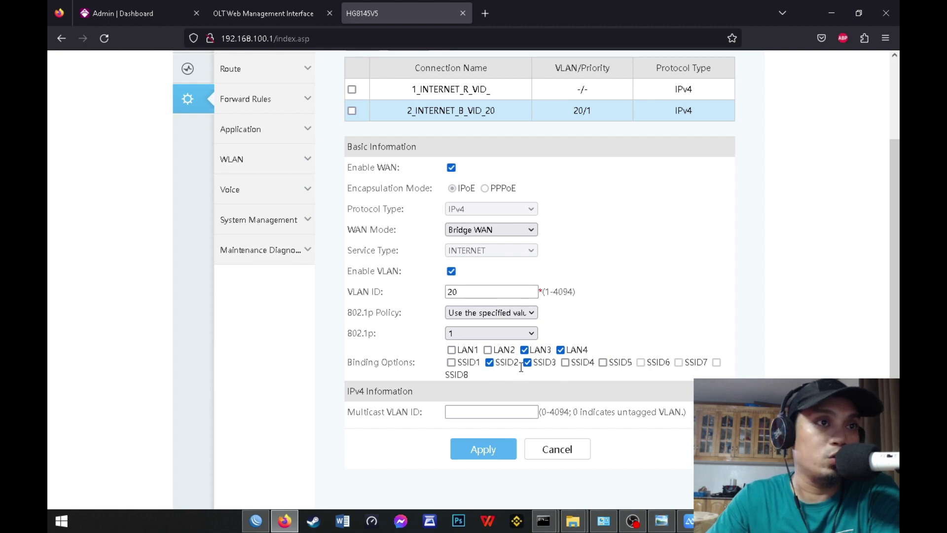
Compare the configuration details of the PPPoE route WAN and the VLAN 20 bridge WAN.
{"action": "scroll", "coordinate": [303, 253], "scroll_direction": "up", "scroll_amount": 3}
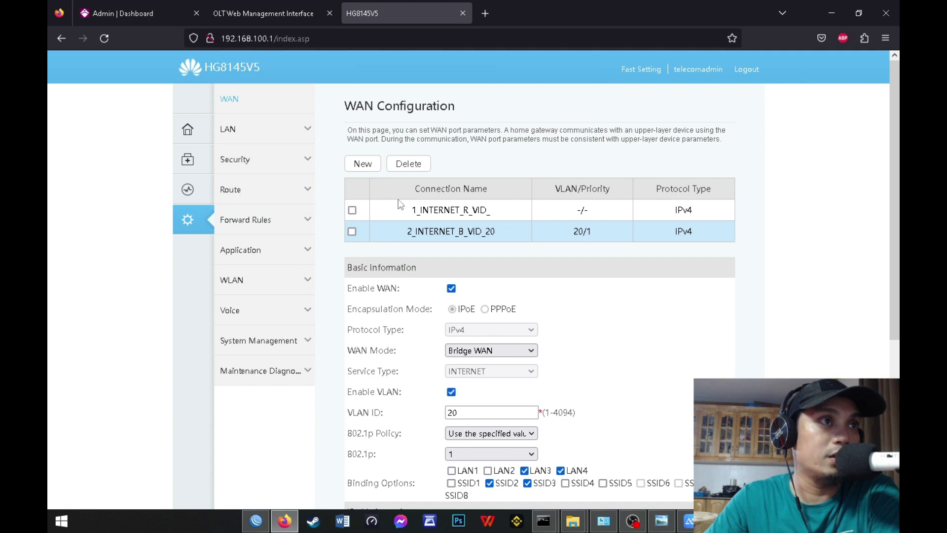
{"action": "left_click", "coordinate": [436, 209]}
{"action": "left_click", "coordinate": [397, 229]}
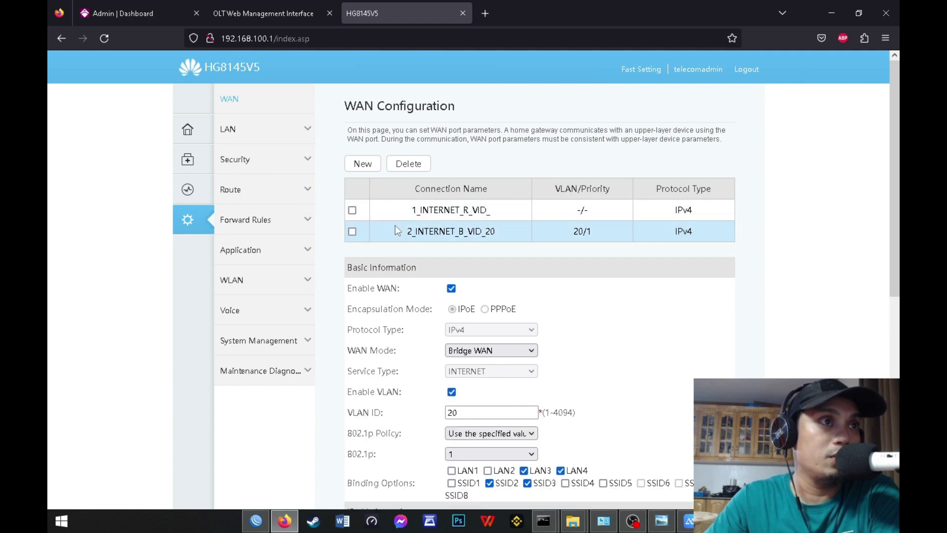
{"action": "left_click", "coordinate": [415, 211]}
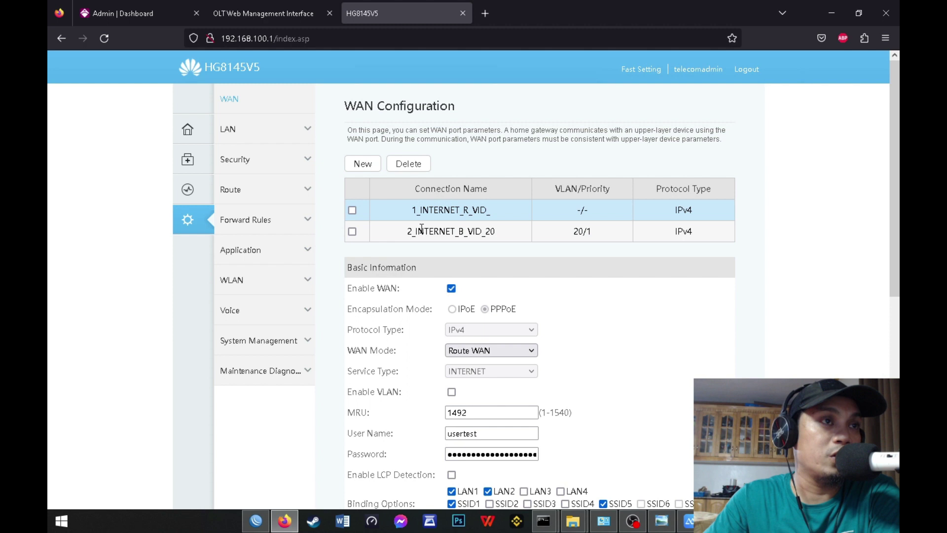
{"action": "left_click", "coordinate": [422, 228]}
Start a new WAN connection in Route WAN mode with the INTERNET service type and disable its VLAN.
{"action": "left_click", "coordinate": [360, 163]}
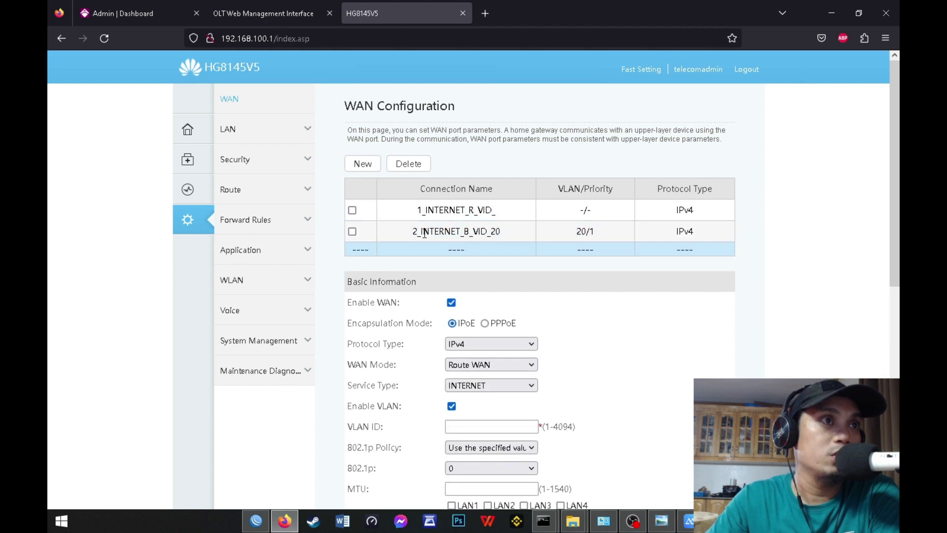
{"action": "scroll", "coordinate": [450, 292], "scroll_direction": "down", "scroll_amount": 2}
{"action": "scroll", "coordinate": [462, 298], "scroll_direction": "up", "scroll_amount": 2}
{"action": "left_click", "coordinate": [482, 367]}
{"action": "left_click", "coordinate": [482, 367]}
{"action": "scroll", "coordinate": [478, 381], "scroll_direction": "down", "scroll_amount": 2}
{"action": "left_click", "coordinate": [469, 265]}
{"action": "left_click", "coordinate": [453, 291]}
{"action": "left_click", "coordinate": [452, 287]}
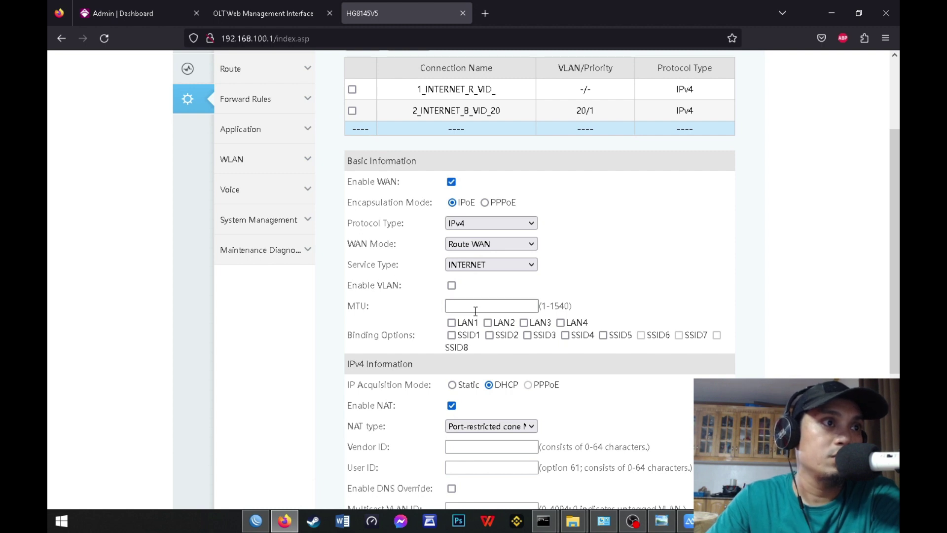
Check the new WAN's IP acquisition modes and set its encapsulation mode to PPPoE.
{"action": "scroll", "coordinate": [492, 388], "scroll_direction": "down", "scroll_amount": 2}
{"action": "double_click", "coordinate": [542, 324]}
{"action": "scroll", "coordinate": [528, 331], "scroll_direction": "up", "scroll_amount": 2}
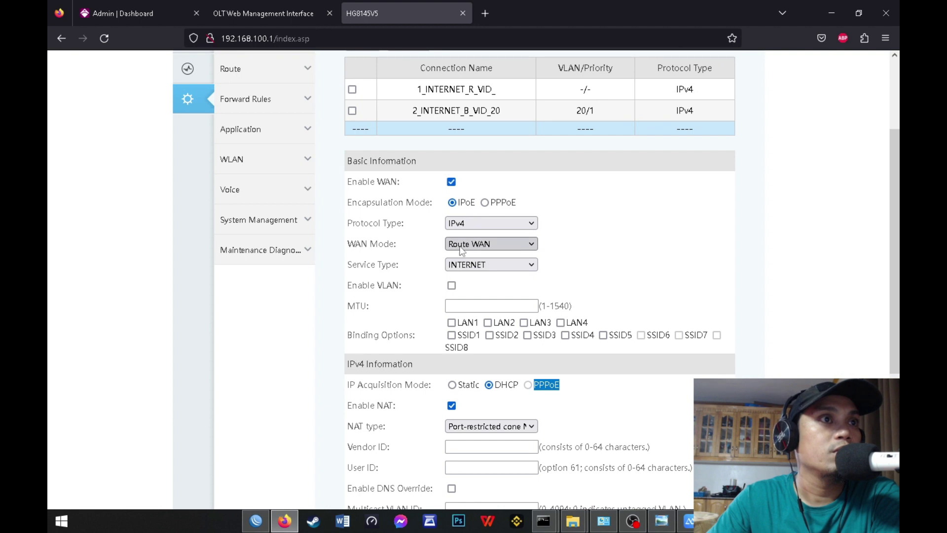
{"action": "scroll", "coordinate": [461, 249], "scroll_direction": "up", "scroll_amount": 2}
{"action": "left_click", "coordinate": [485, 262]}
Examine the PPPoE user name and password fields of the new route WAN.
{"action": "scroll", "coordinate": [507, 332], "scroll_direction": "down", "scroll_amount": 3}
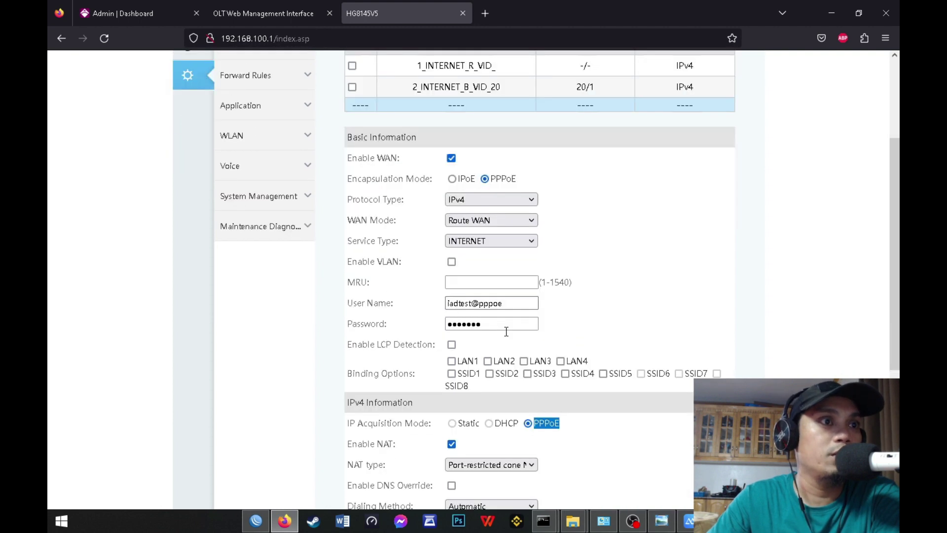
{"action": "scroll", "coordinate": [506, 332], "scroll_direction": "down", "scroll_amount": 2}
{"action": "left_click_drag", "start_coordinate": [508, 206], "coordinate": [429, 207]}
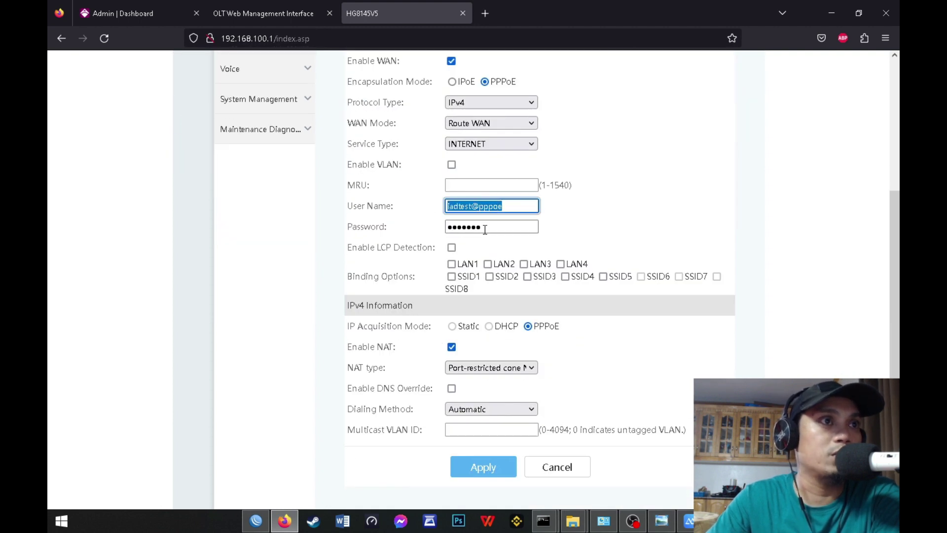
{"action": "double_click", "coordinate": [485, 230]}
Switch to WinBox to view the active PPP connections and return to the new WAN form in the browser.
{"action": "left_click", "coordinate": [256, 521]}
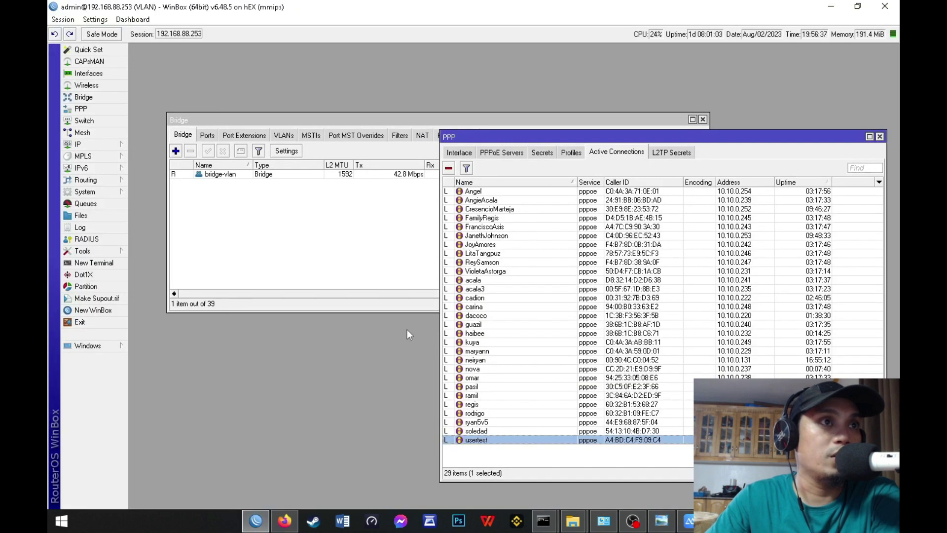
{"action": "left_click", "coordinate": [831, 6]}
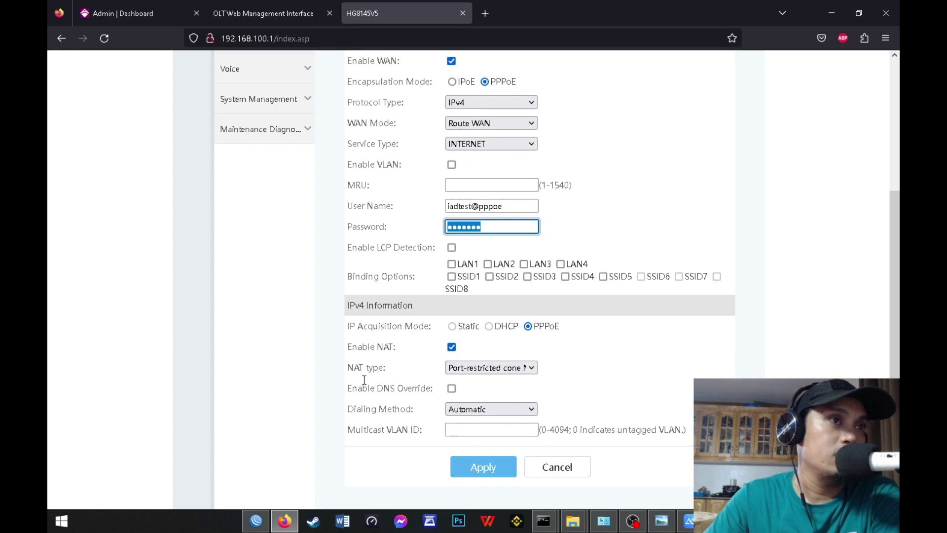
{"action": "left_click", "coordinate": [256, 521]}
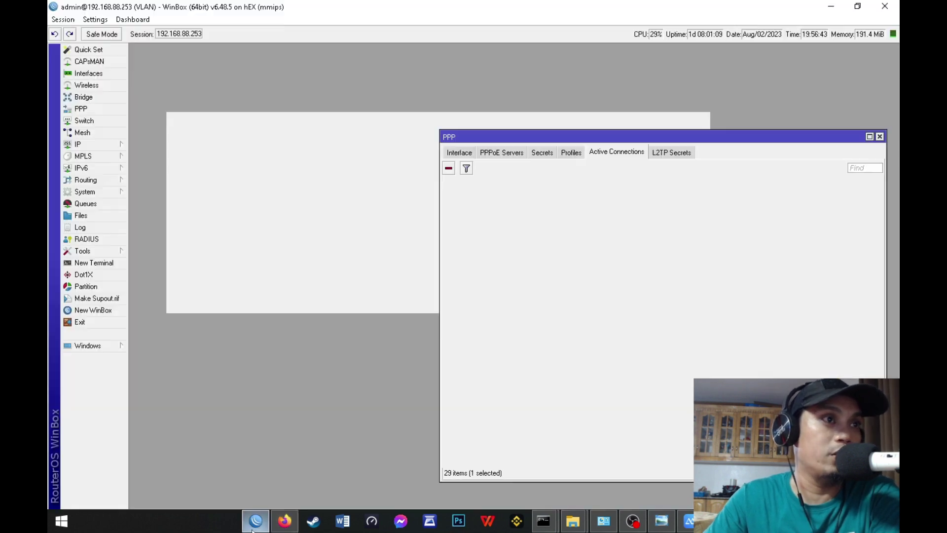
{"action": "left_click", "coordinate": [820, 10]}
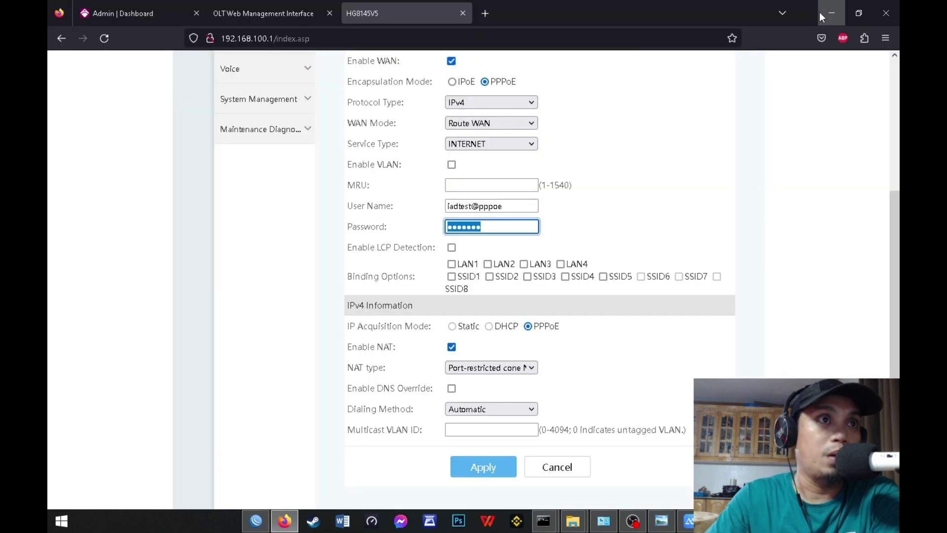
{"action": "left_click", "coordinate": [479, 257]}
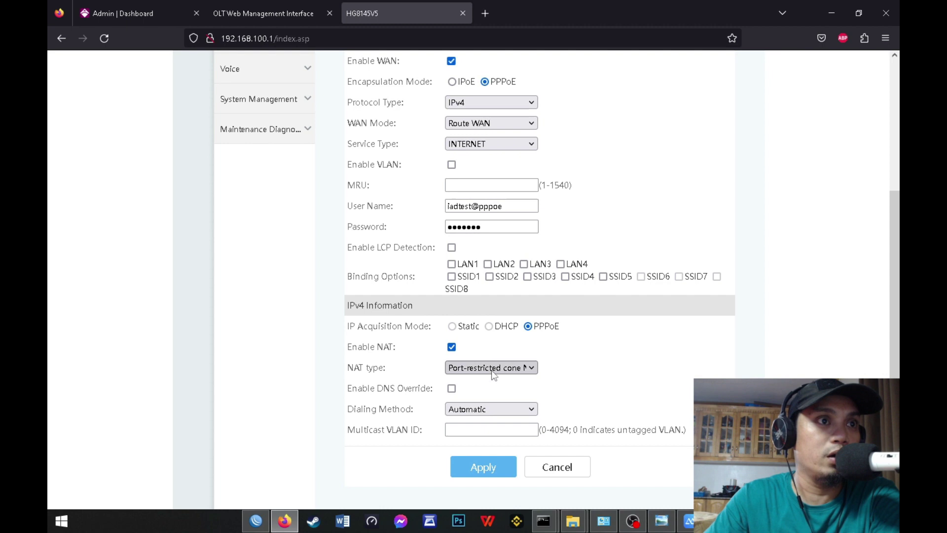
Choose the NAT type for the new PPPoE WAN, try to apply the connection, and look over the form.
{"action": "left_click", "coordinate": [452, 367]}
{"action": "left_click", "coordinate": [476, 399]}
{"action": "left_click", "coordinate": [480, 475]}
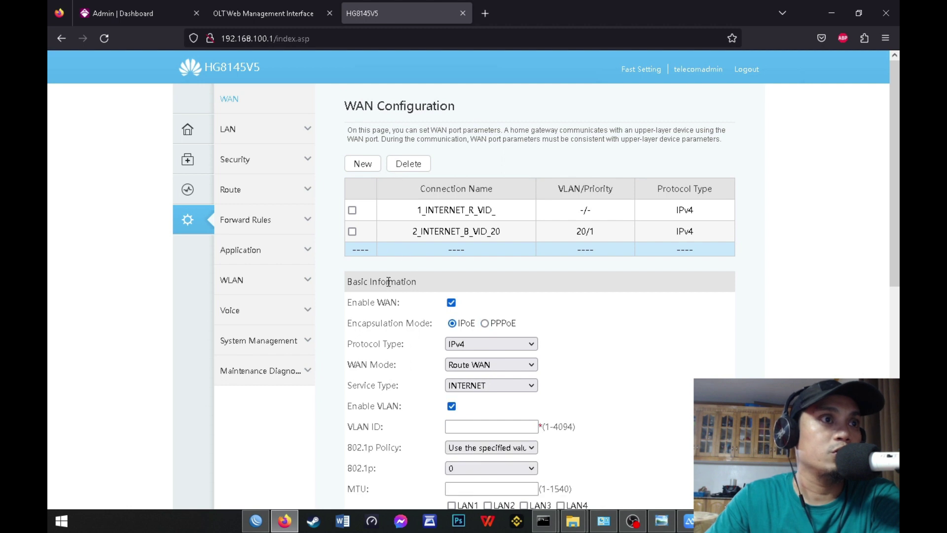
{"action": "scroll", "coordinate": [535, 441], "scroll_direction": "down", "scroll_amount": 8}
{"action": "scroll", "coordinate": [534, 441], "scroll_direction": "up", "scroll_amount": 8}
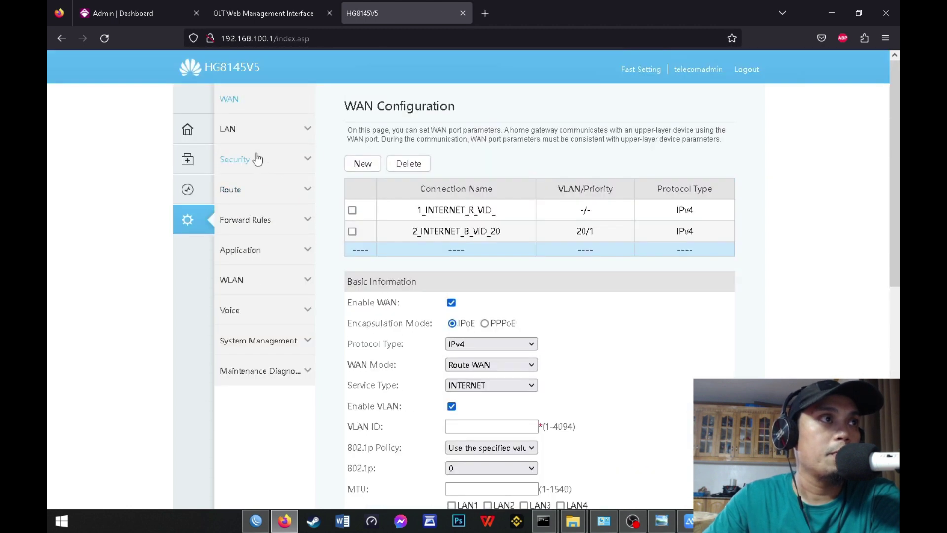
Open the existing PPPoE route WAN and review its VLAN, login, binding and NAT settings.
{"action": "left_click", "coordinate": [443, 229]}
{"action": "left_click", "coordinate": [443, 212]}
{"action": "left_click", "coordinate": [442, 229]}
{"action": "left_click", "coordinate": [439, 217]}
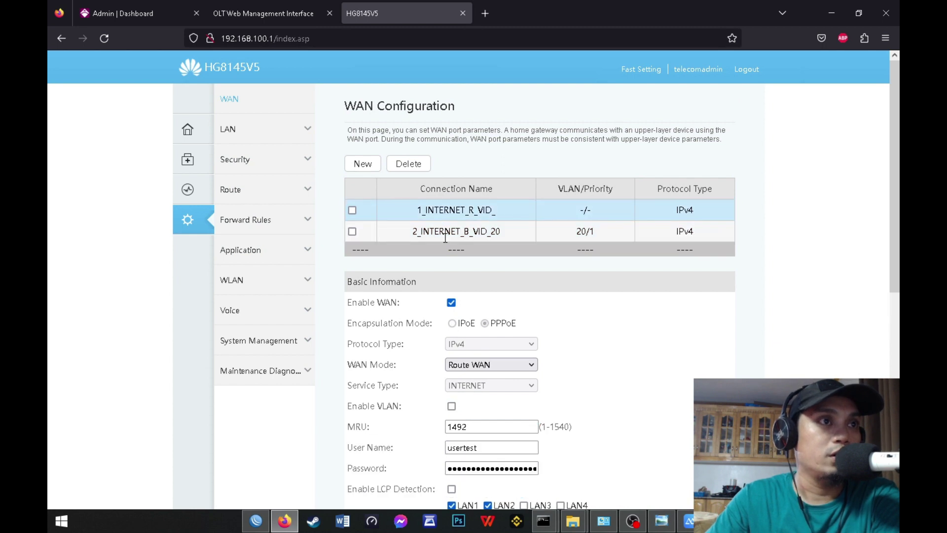
{"action": "scroll", "coordinate": [454, 237], "scroll_direction": "down", "scroll_amount": 6}
{"action": "scroll", "coordinate": [469, 239], "scroll_direction": "up", "scroll_amount": 2}
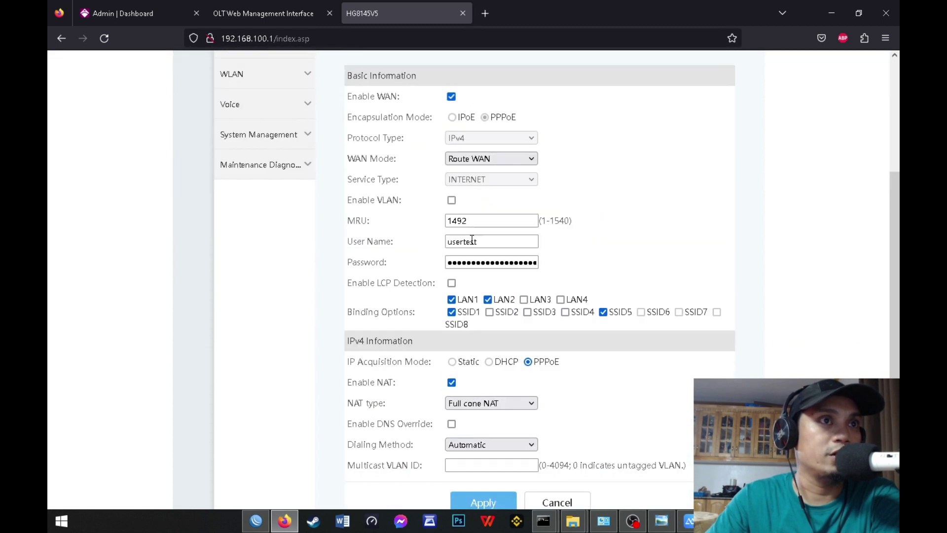
{"action": "scroll", "coordinate": [472, 239], "scroll_direction": "up", "scroll_amount": 4}
Open the VLAN 20 bridge WAN and examine its encapsulation and WAN mode settings.
{"action": "left_click", "coordinate": [452, 236]}
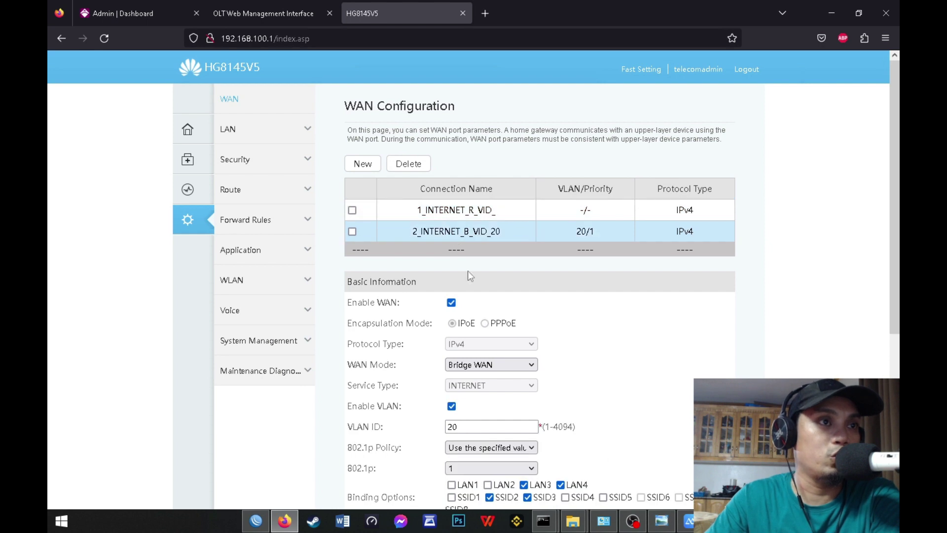
{"action": "scroll", "coordinate": [470, 274], "scroll_direction": "down", "scroll_amount": 3}
{"action": "scroll", "coordinate": [434, 222], "scroll_direction": "up", "scroll_amount": 3}
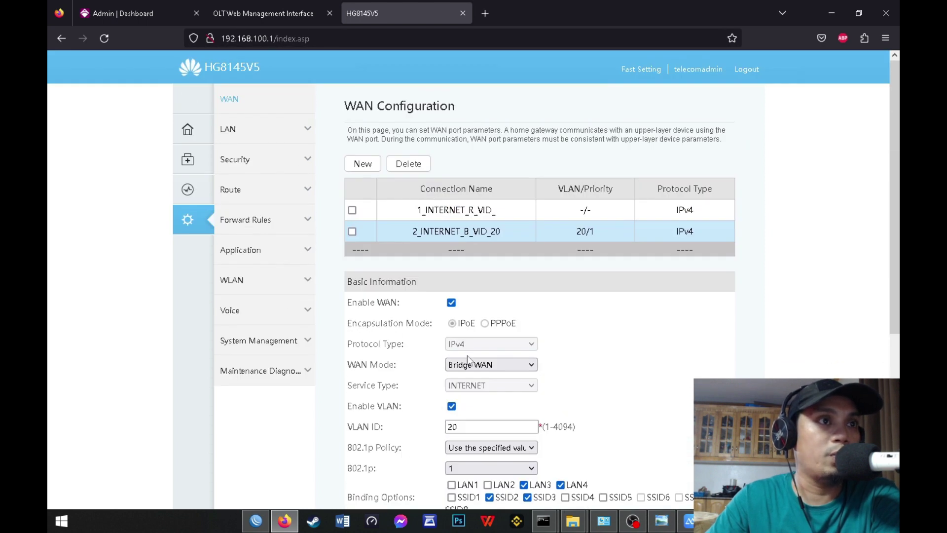
{"action": "left_click", "coordinate": [468, 364]}
{"action": "left_click", "coordinate": [461, 365]}
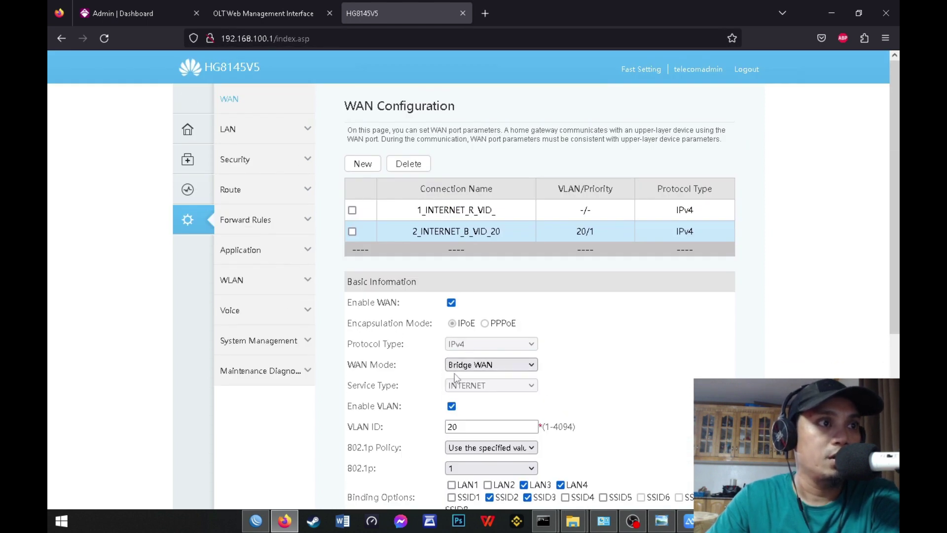
Examine the bridge WAN's VLAN ID, 802.1p and LAN and SSID binding settings.
{"action": "scroll", "coordinate": [457, 378], "scroll_direction": "down", "scroll_amount": 1}
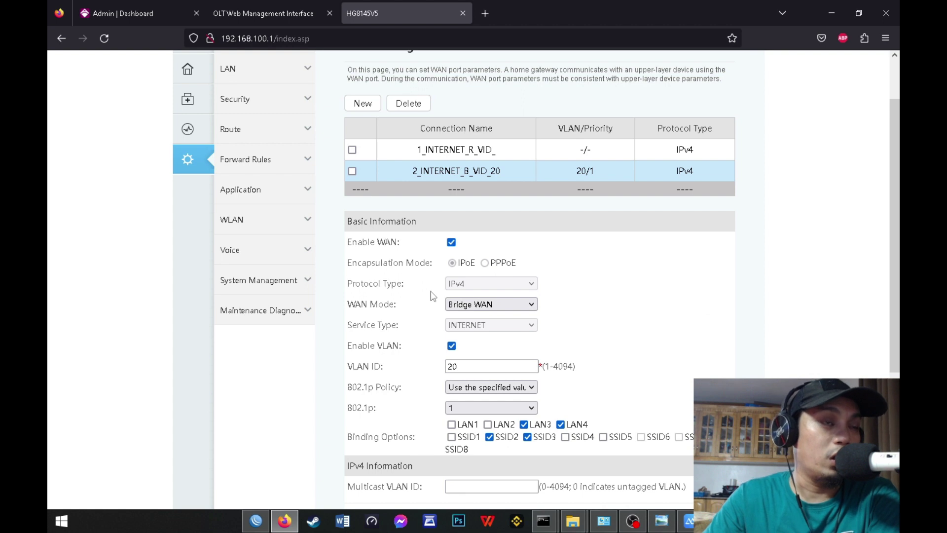
{"action": "left_click", "coordinate": [460, 365]}
{"action": "scroll", "coordinate": [461, 364], "scroll_direction": "down", "scroll_amount": 2}
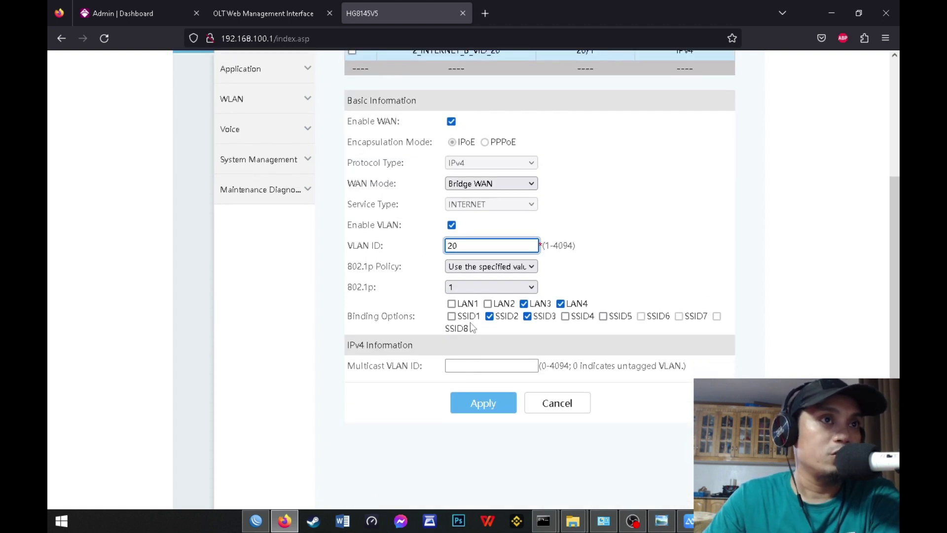
{"action": "scroll", "coordinate": [473, 328], "scroll_direction": "up", "scroll_amount": 1}
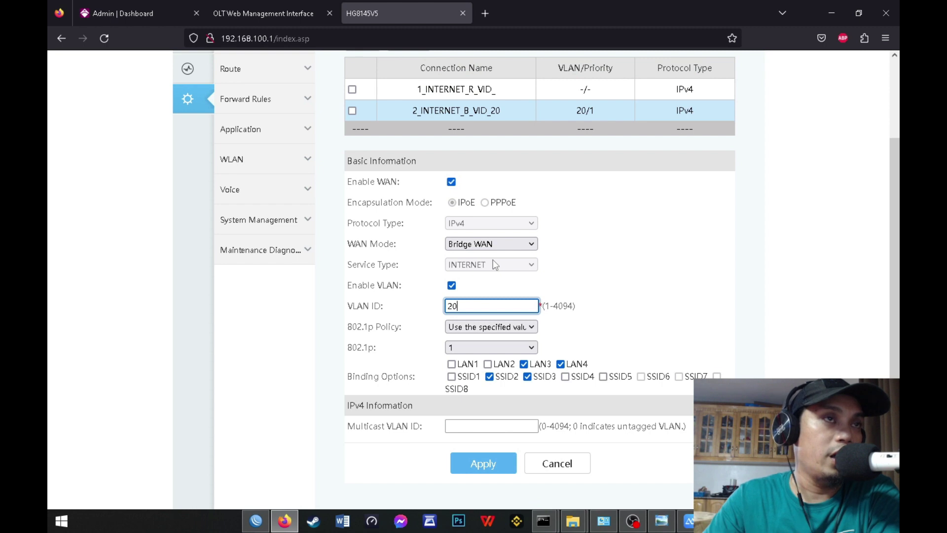
{"action": "scroll", "coordinate": [487, 280], "scroll_direction": "up", "scroll_amount": 2}
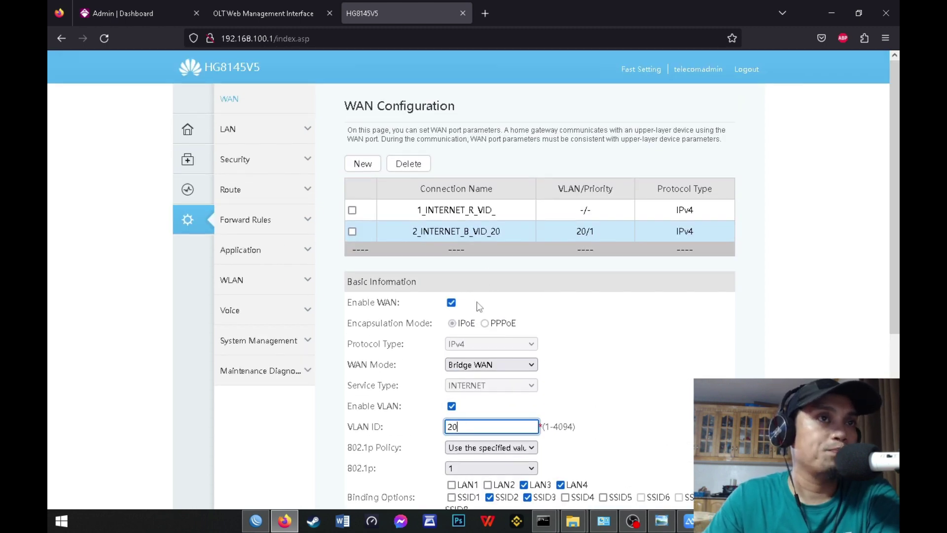
{"action": "scroll", "coordinate": [478, 305], "scroll_direction": "down", "scroll_amount": 1}
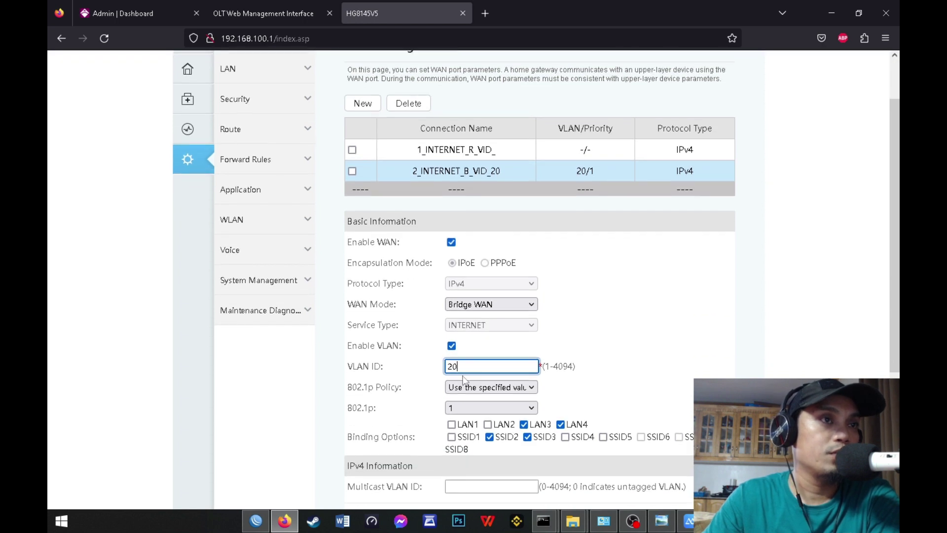
{"action": "scroll", "coordinate": [440, 399], "scroll_direction": "up", "scroll_amount": 1}
{"action": "scroll", "coordinate": [466, 351], "scroll_direction": "down", "scroll_amount": 1}
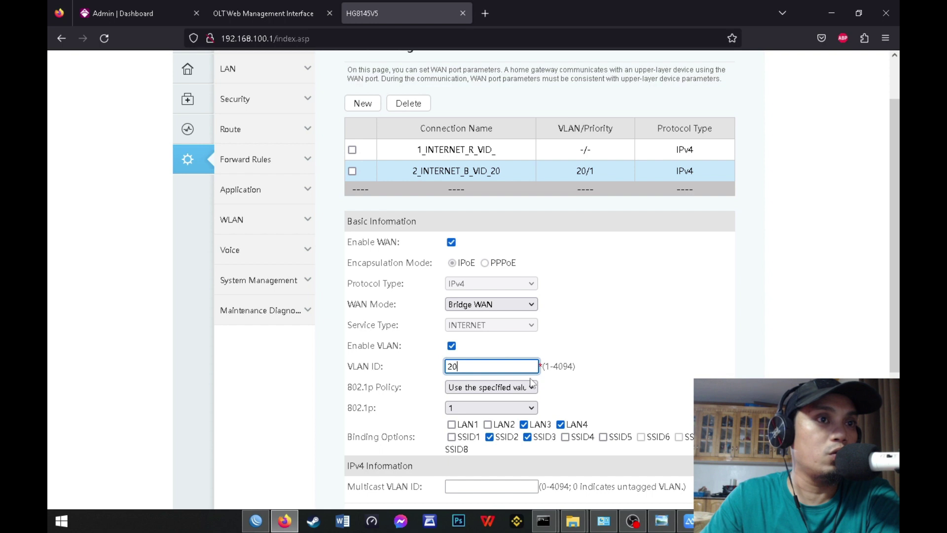
Review the Huawei 5V5 with VLAN20 wiring in the block diagram image and return to the router's WAN page.
{"action": "left_click", "coordinate": [661, 521]}
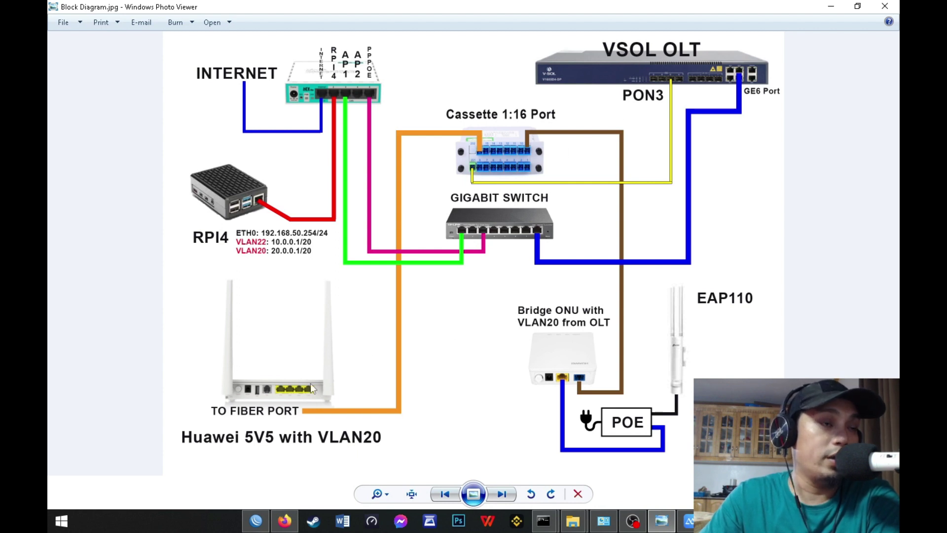
{"action": "mouse_move", "coordinate": [579, 527]}
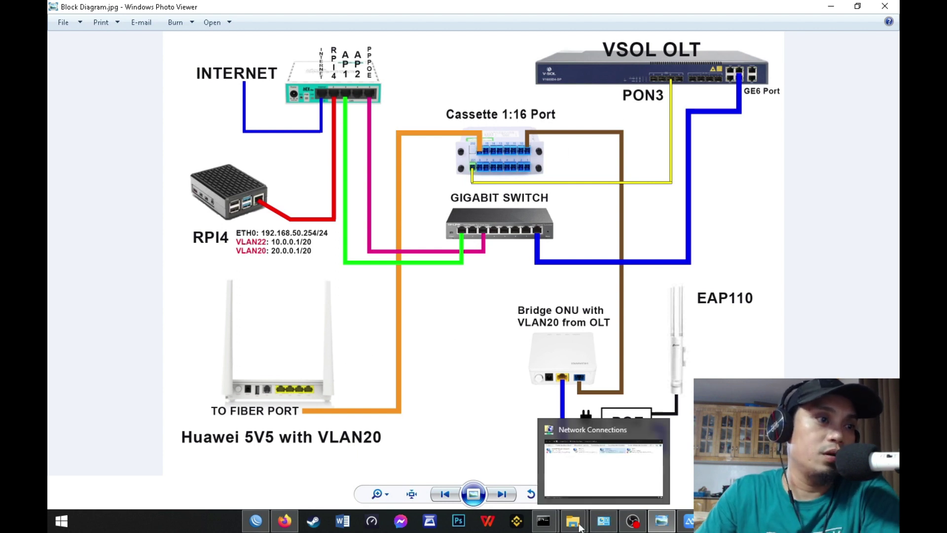
{"action": "left_click", "coordinate": [285, 521]}
{"action": "scroll", "coordinate": [241, 260], "scroll_direction": "up", "scroll_amount": 2}
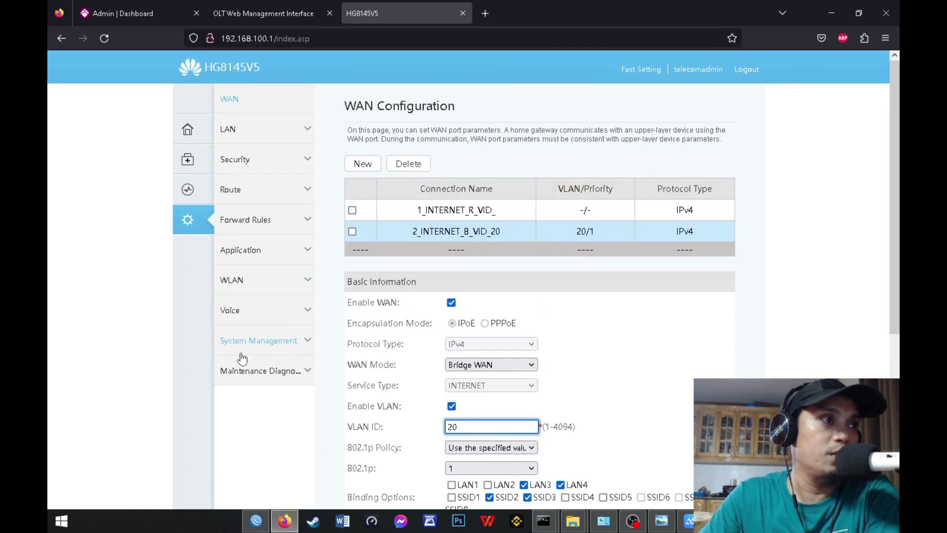
Look through the maintenance and diagnosis pages and open the upstream port configuration.
{"action": "left_click", "coordinate": [242, 375]}
{"action": "scroll", "coordinate": [283, 389], "scroll_direction": "down", "scroll_amount": 3}
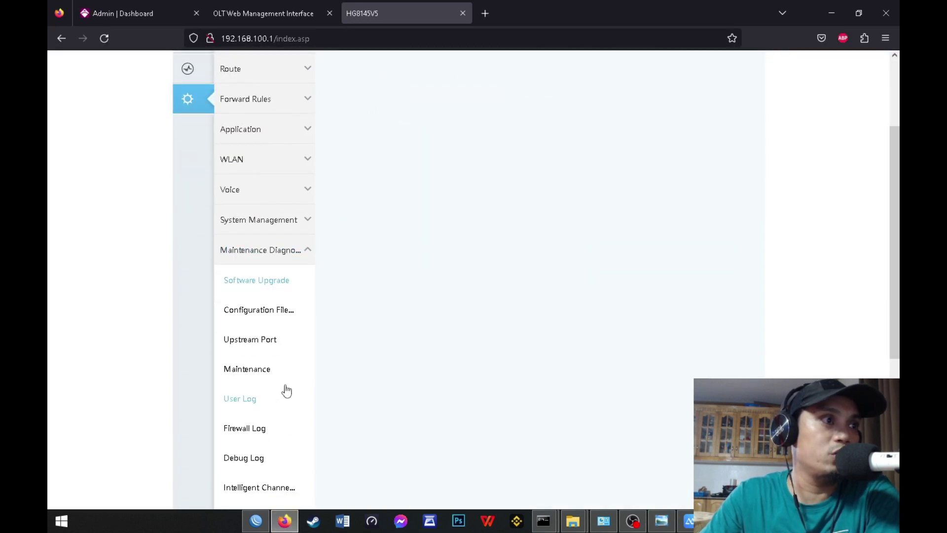
{"action": "scroll", "coordinate": [294, 302], "scroll_direction": "up", "scroll_amount": 2}
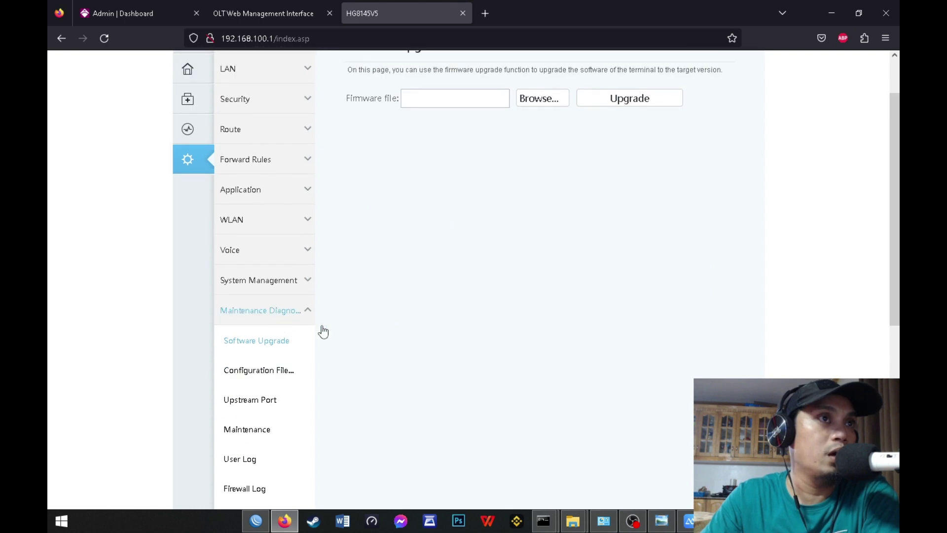
{"action": "scroll", "coordinate": [382, 303], "scroll_direction": "up", "scroll_amount": 2}
{"action": "scroll", "coordinate": [340, 324], "scroll_direction": "down", "scroll_amount": 4}
{"action": "scroll", "coordinate": [323, 290], "scroll_direction": "up", "scroll_amount": 3}
{"action": "scroll", "coordinate": [281, 354], "scroll_direction": "down", "scroll_amount": 3}
{"action": "scroll", "coordinate": [284, 266], "scroll_direction": "up", "scroll_amount": 3}
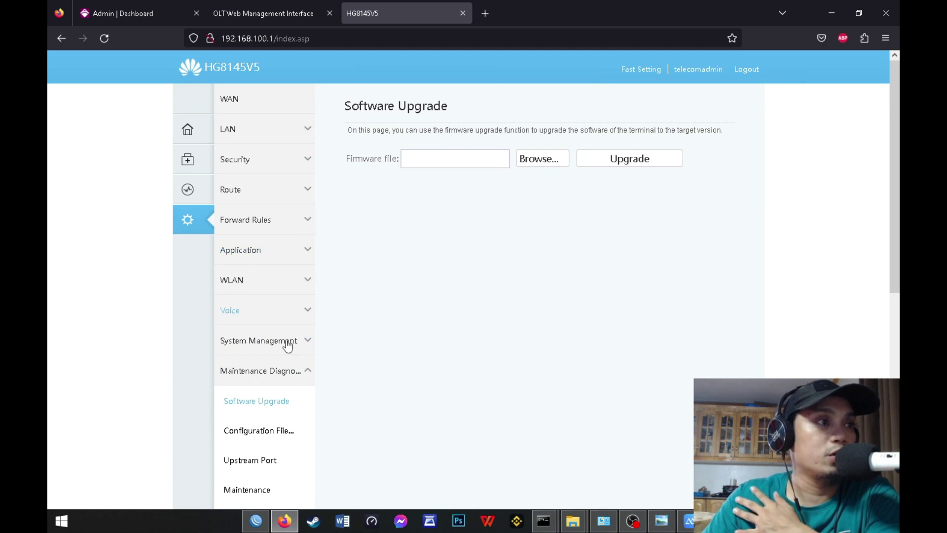
{"action": "scroll", "coordinate": [281, 375], "scroll_direction": "down", "scroll_amount": 3}
{"action": "left_click", "coordinate": [272, 351]}
{"action": "scroll", "coordinate": [440, 258], "scroll_direction": "up", "scroll_amount": 3}
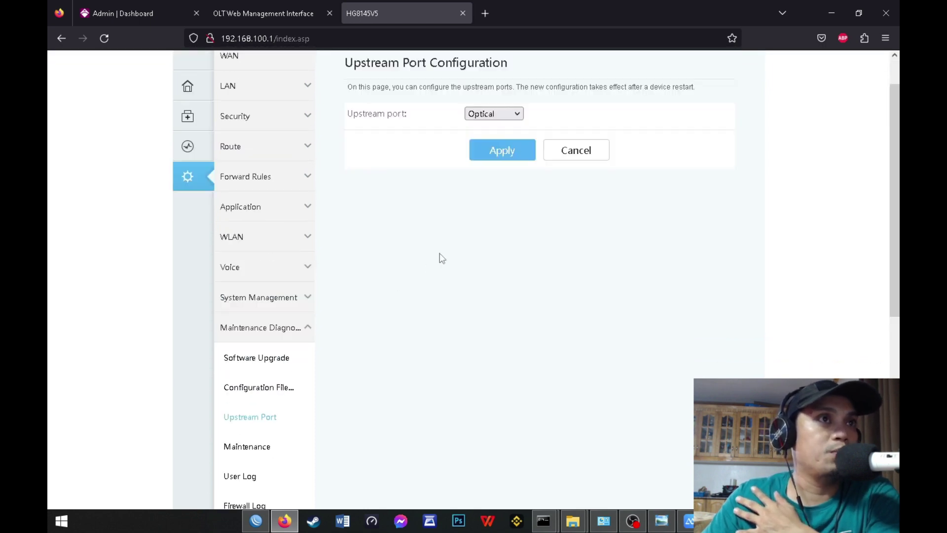
Check the available upstream port choices without changing the selection and return to the WAN configuration.
{"action": "left_click", "coordinate": [488, 157]}
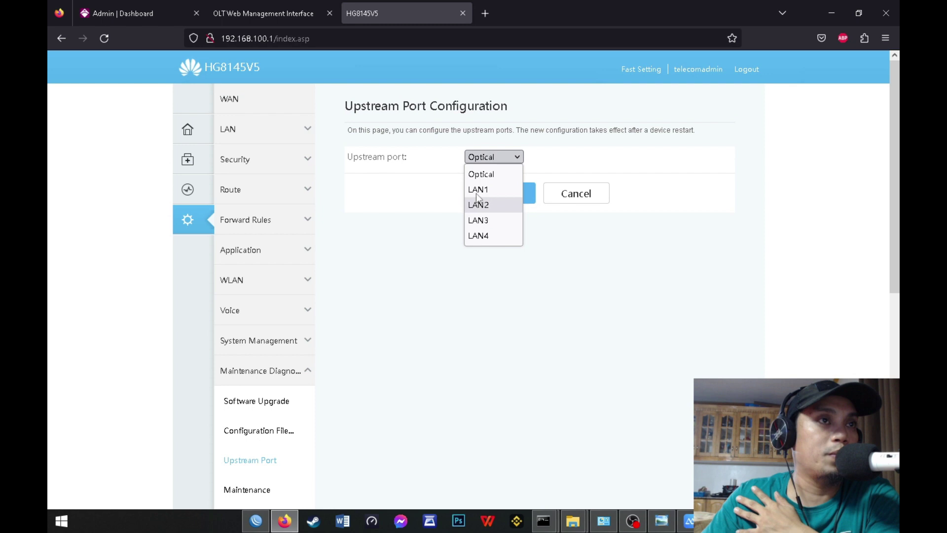
{"action": "left_click", "coordinate": [408, 194]}
{"action": "left_click", "coordinate": [474, 159]}
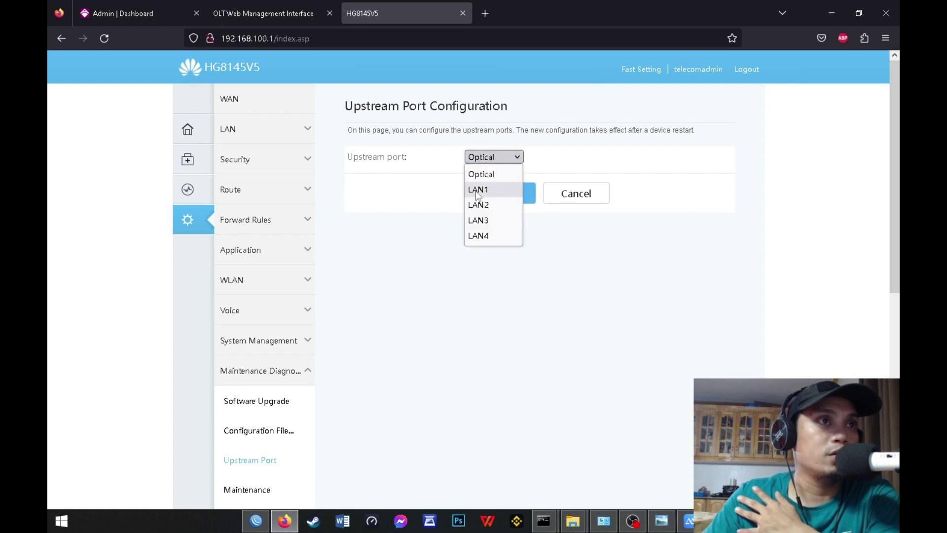
{"action": "left_click", "coordinate": [408, 205]}
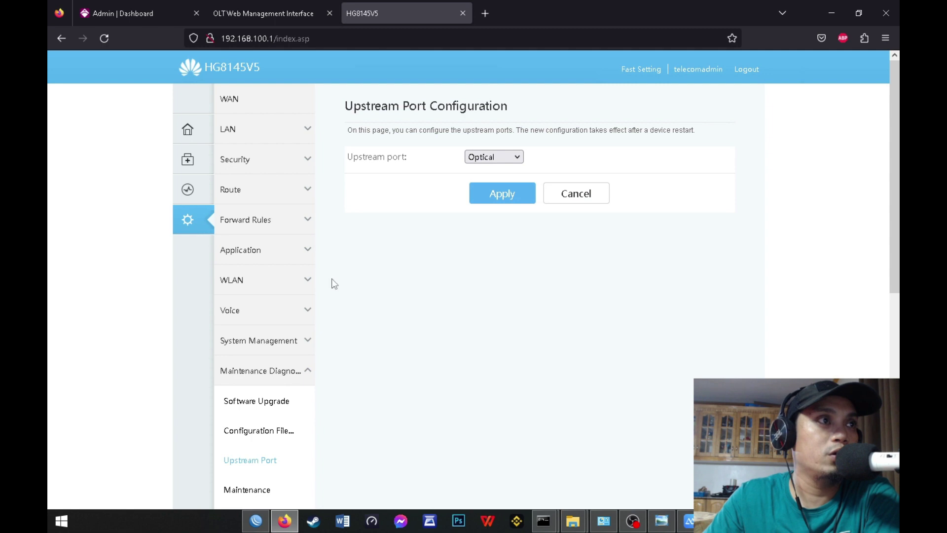
{"action": "left_click", "coordinate": [237, 106]}
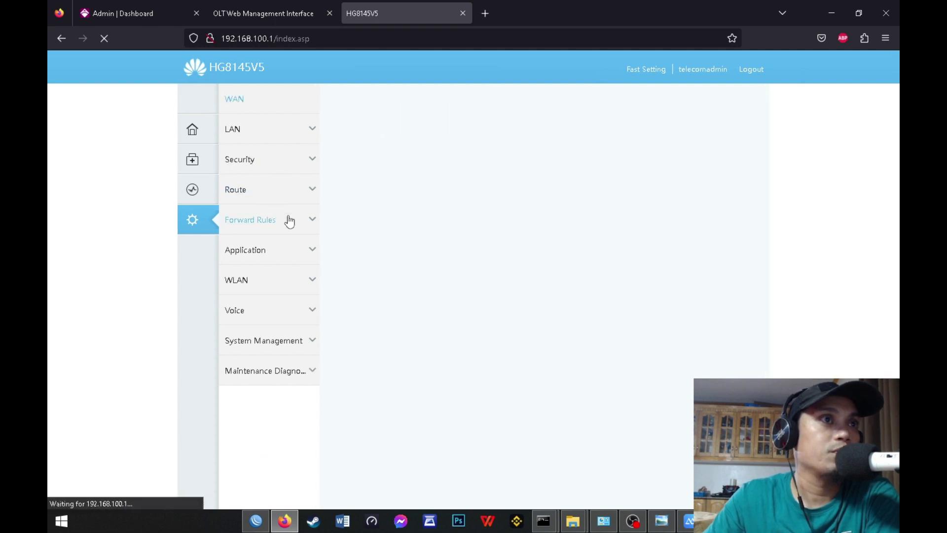